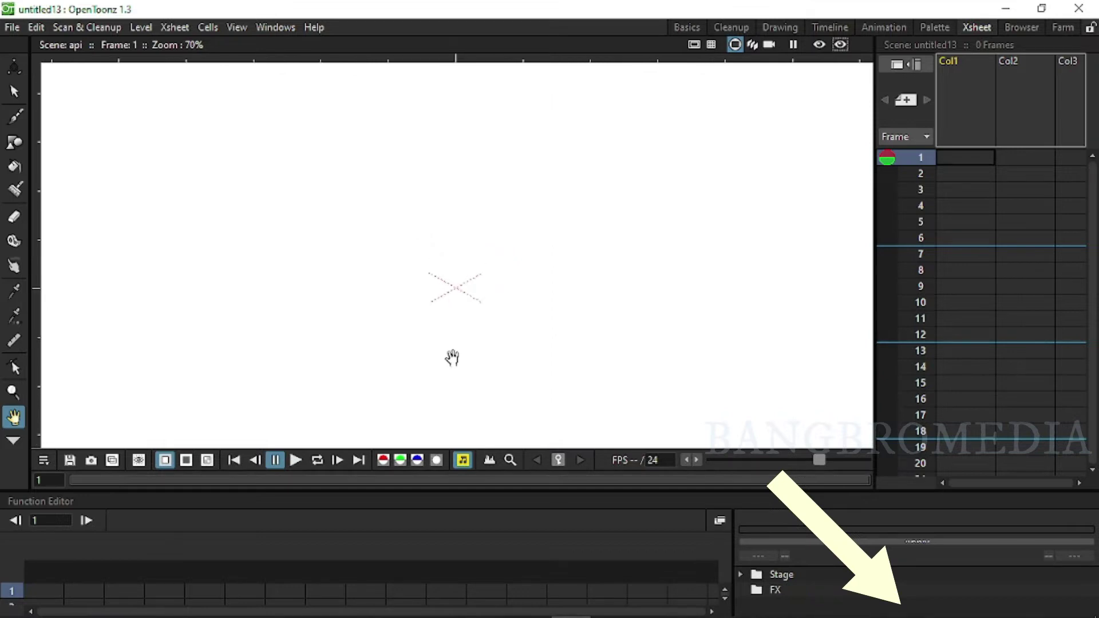
# Draw five log outlines fanning out from a scribbled centre with the Brush in frame 1 of Col1.
pyautogui.click(964, 159)
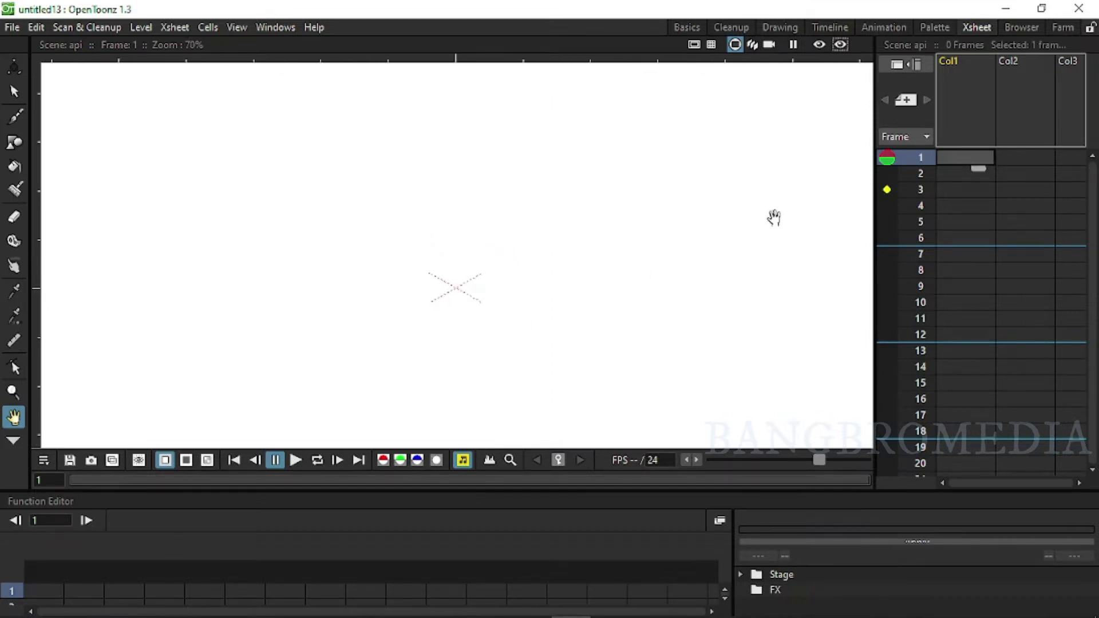
pyautogui.scroll(-4, 440, 300)
pyautogui.moveTo(441, 299); pyautogui.dragTo(445, 252)
pyautogui.press('b')
pyautogui.moveTo(330, 273); pyautogui.dragTo(395, 236)
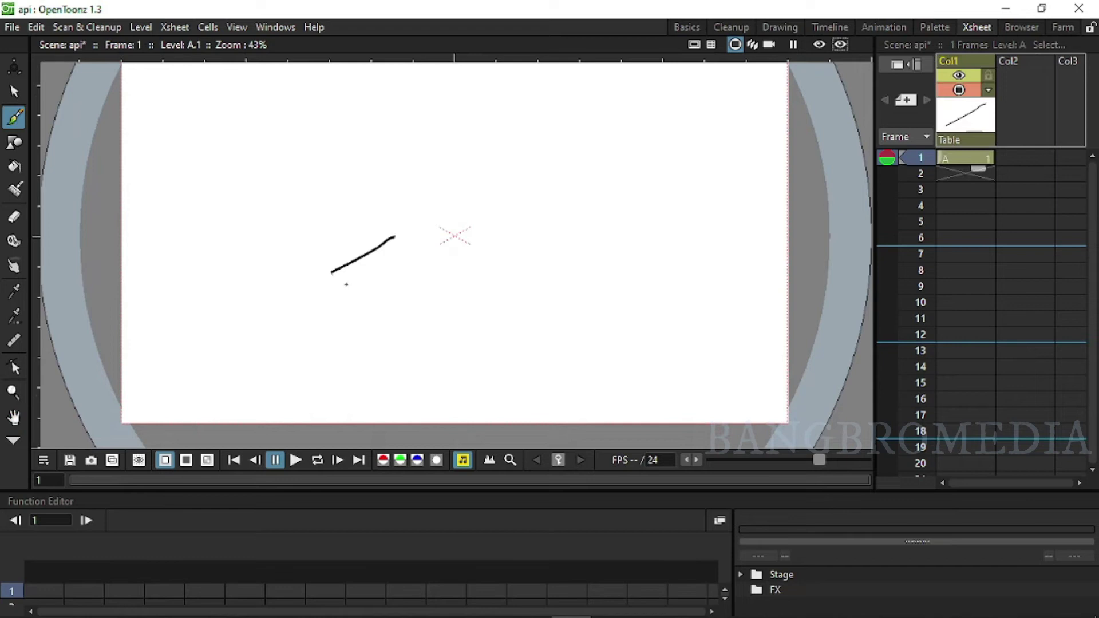
pyautogui.moveTo(331, 273); pyautogui.dragTo(352, 288)
pyautogui.moveTo(418, 245); pyautogui.dragTo(419, 244)
pyautogui.moveTo(418, 243)
pyautogui.mouseDown()
pyautogui.moveTo(394, 238)
pyautogui.moveTo(491, 280)
pyautogui.mouseUp()
pyautogui.moveTo(490, 280); pyautogui.dragTo(450, 294)
pyautogui.moveTo(451, 294)
pyautogui.mouseDown()
pyautogui.moveTo(411, 227)
pyautogui.moveTo(431, 290)
pyautogui.mouseUp()
pyautogui.moveTo(431, 290)
pyautogui.mouseDown()
pyautogui.moveTo(414, 248)
pyautogui.moveTo(468, 228)
pyautogui.moveTo(418, 242)
pyautogui.mouseUp()
pyautogui.moveTo(396, 230)
pyautogui.mouseDown()
pyautogui.moveTo(317, 264)
pyautogui.moveTo(410, 231)
pyautogui.moveTo(401, 229)
pyautogui.mouseUp()
pyautogui.moveTo(401, 229); pyautogui.dragTo(410, 231)
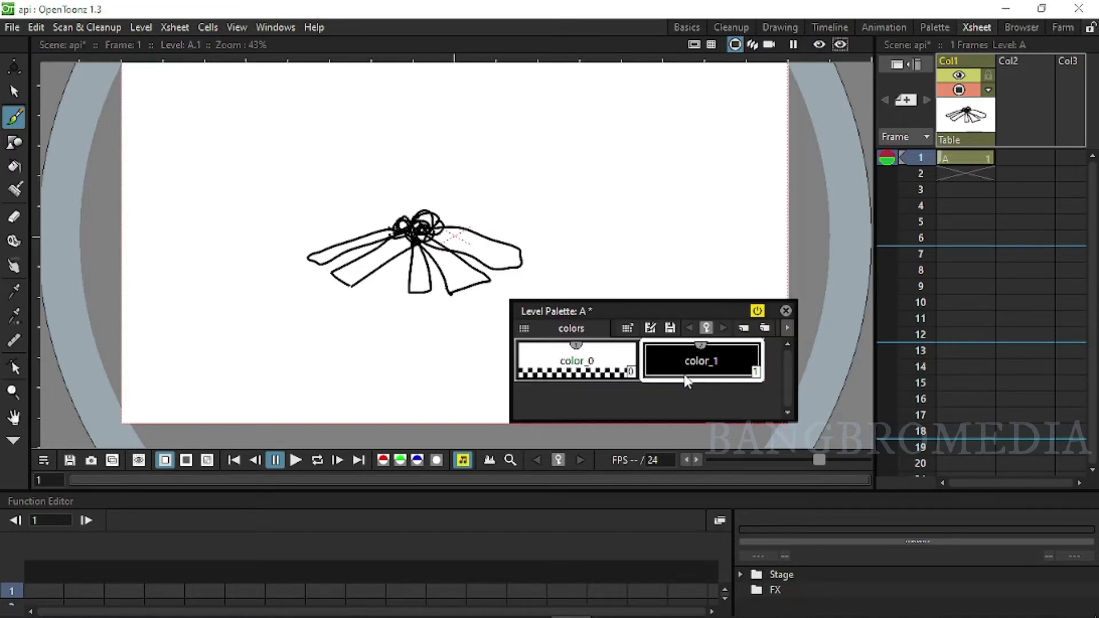
# Set color_1 of level A to brown (R 147, G 99, B 78) and fill the rightmost log with it.
pyautogui.doubleClick(686, 377)
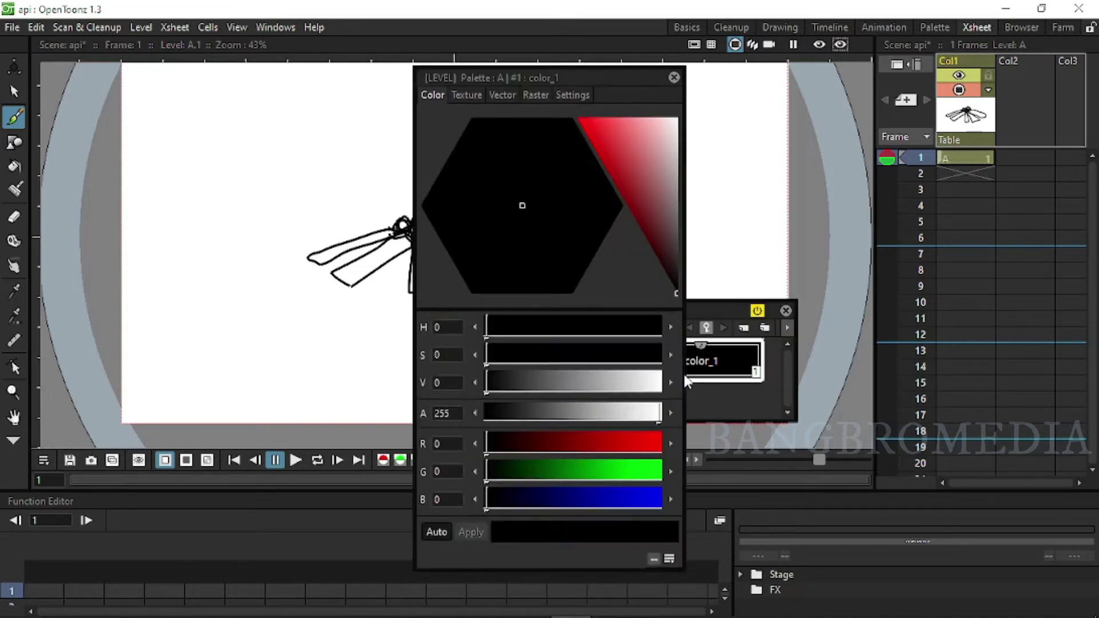
pyautogui.click(648, 230)
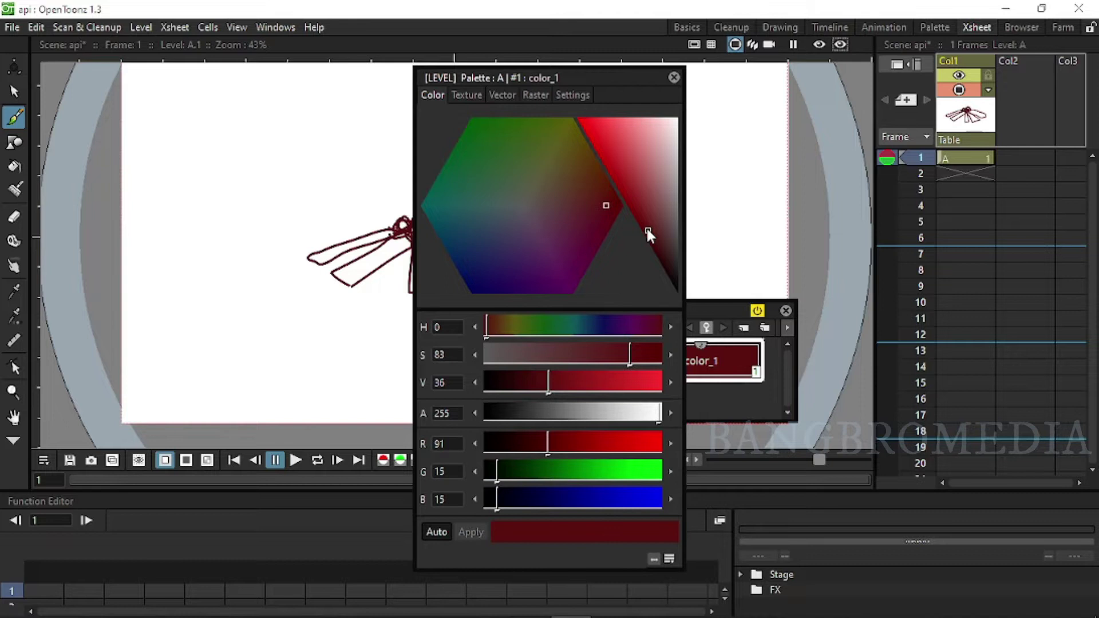
pyautogui.moveTo(601, 82); pyautogui.dragTo(914, 79)
pyautogui.click(14, 166)
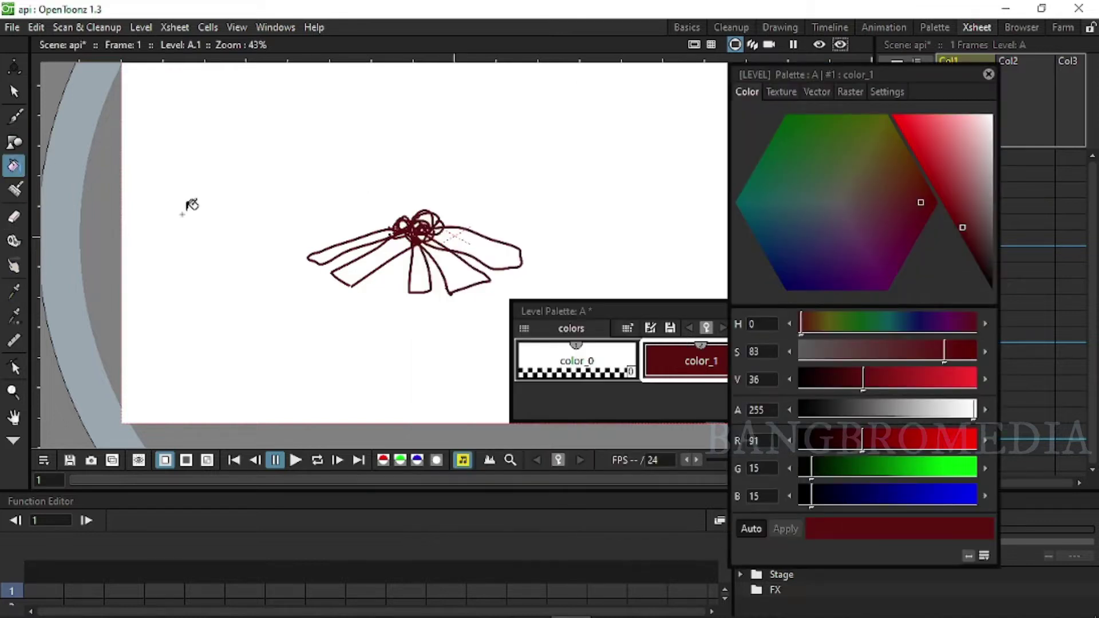
pyautogui.click(481, 249)
pyautogui.click(957, 189)
pyautogui.click(876, 189)
# Fill the remaining logs with brown color_1 and close the style settings.
pyautogui.click(451, 277)
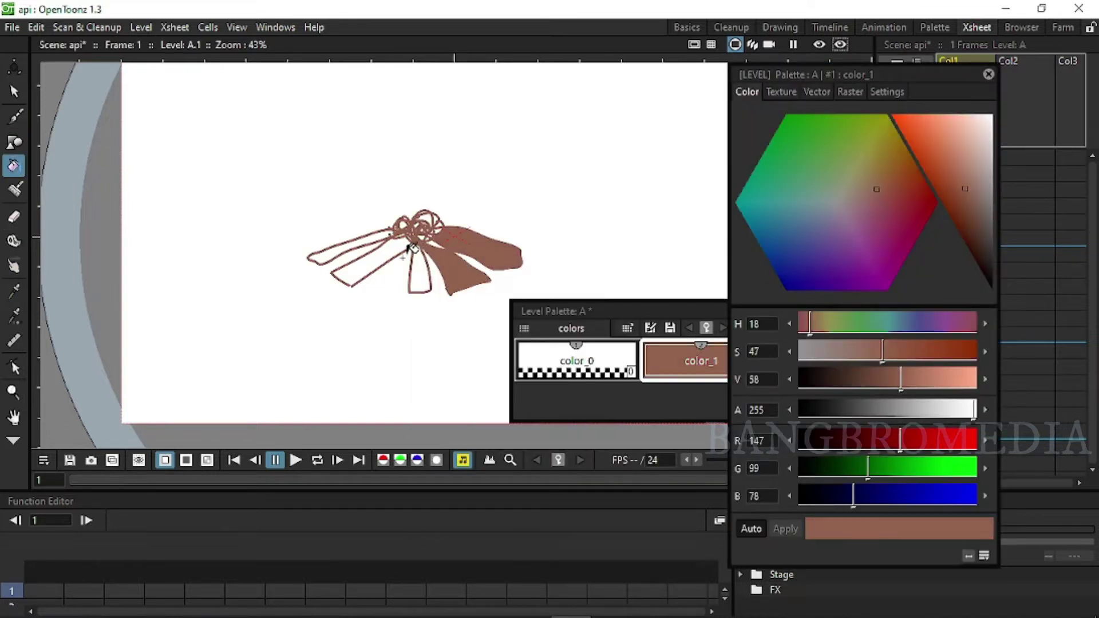
pyautogui.click(369, 265)
pyautogui.click(421, 269)
pyautogui.click(371, 240)
pyautogui.click(988, 74)
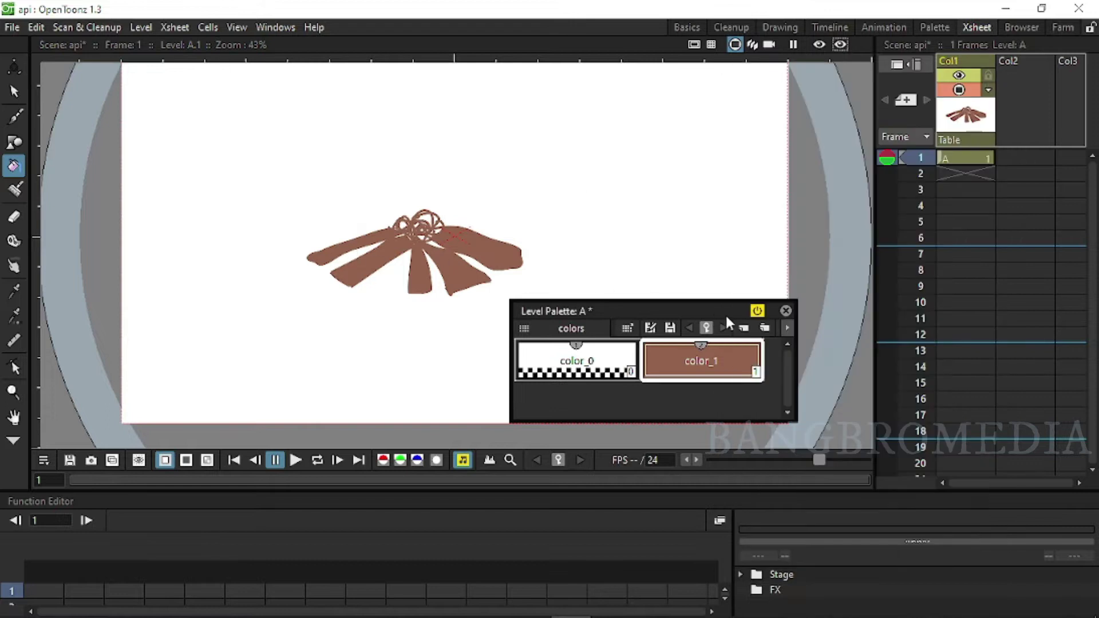
# Move the level palette clear of the drawing and select all the log strokes.
pyautogui.moveTo(742, 324); pyautogui.dragTo(276, 349)
pyautogui.click(14, 92)
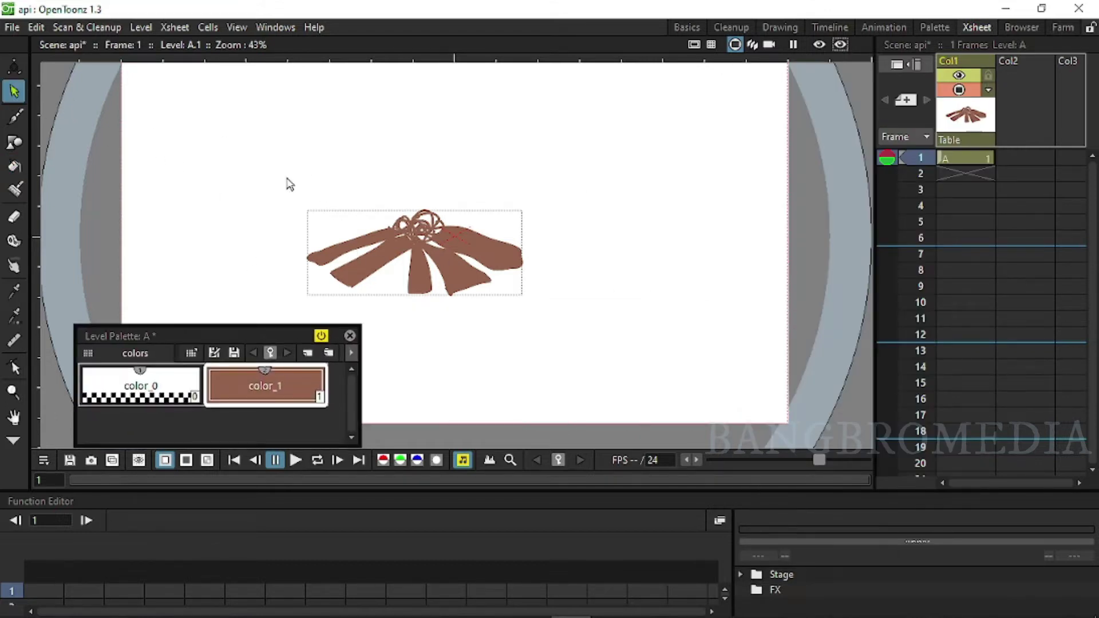
pyautogui.moveTo(469, 263); pyautogui.dragTo(572, 334)
pyautogui.rightClick(439, 251)
pyautogui.click(486, 286)
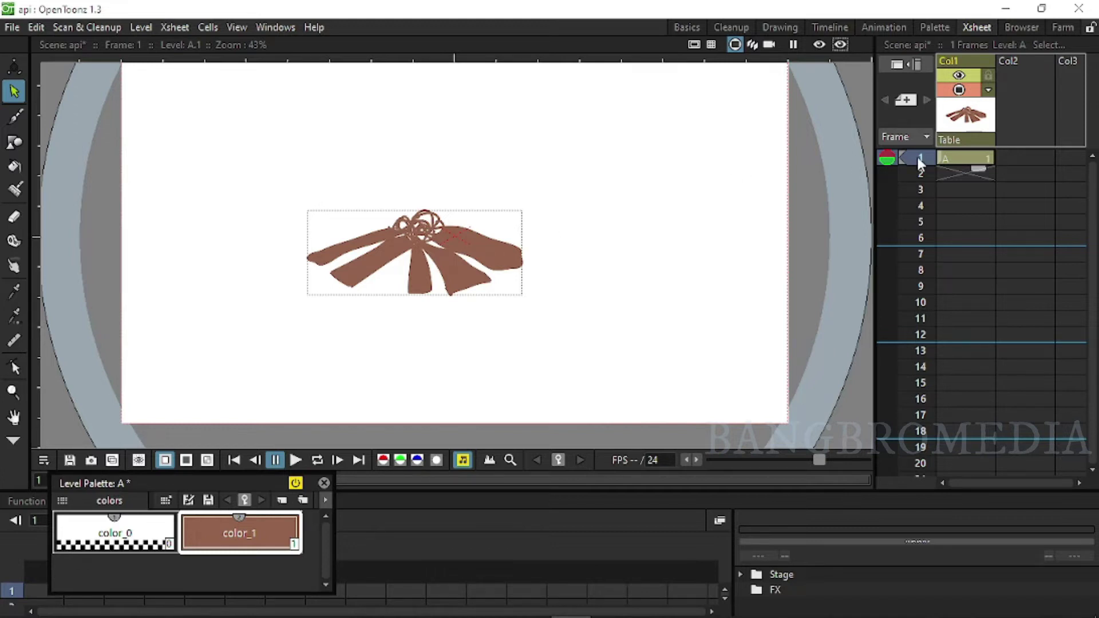
# Draw a jagged flame outline above the logs in frame 1 of Col2 and set its color_1 to red (R 244, G 5, B 5).
pyautogui.click(1014, 163)
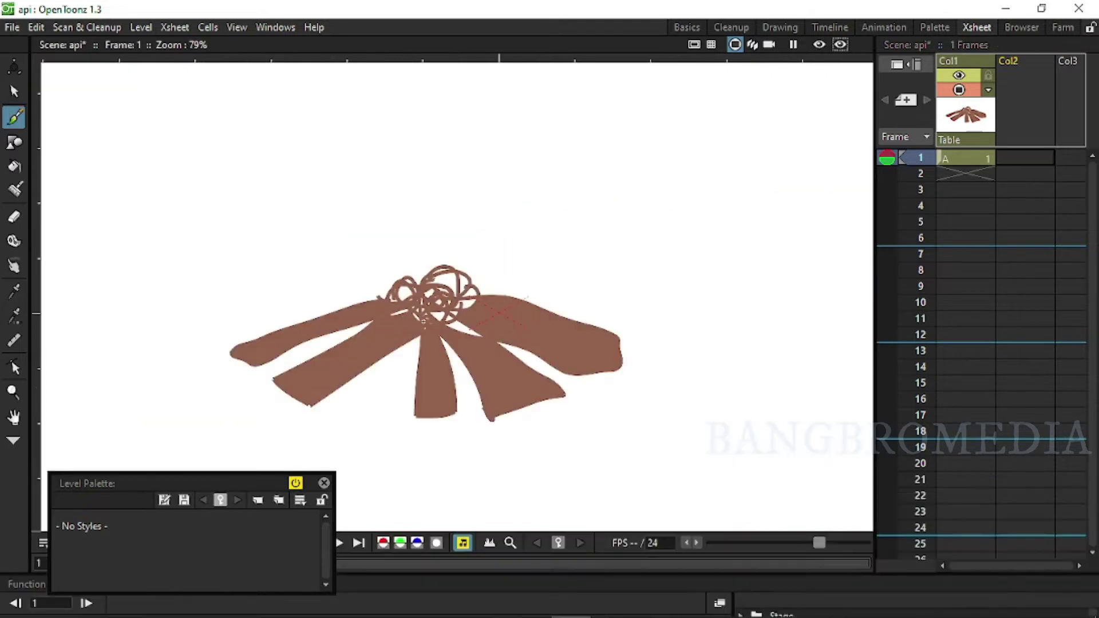
pyautogui.moveTo(428, 331); pyautogui.dragTo(377, 194)
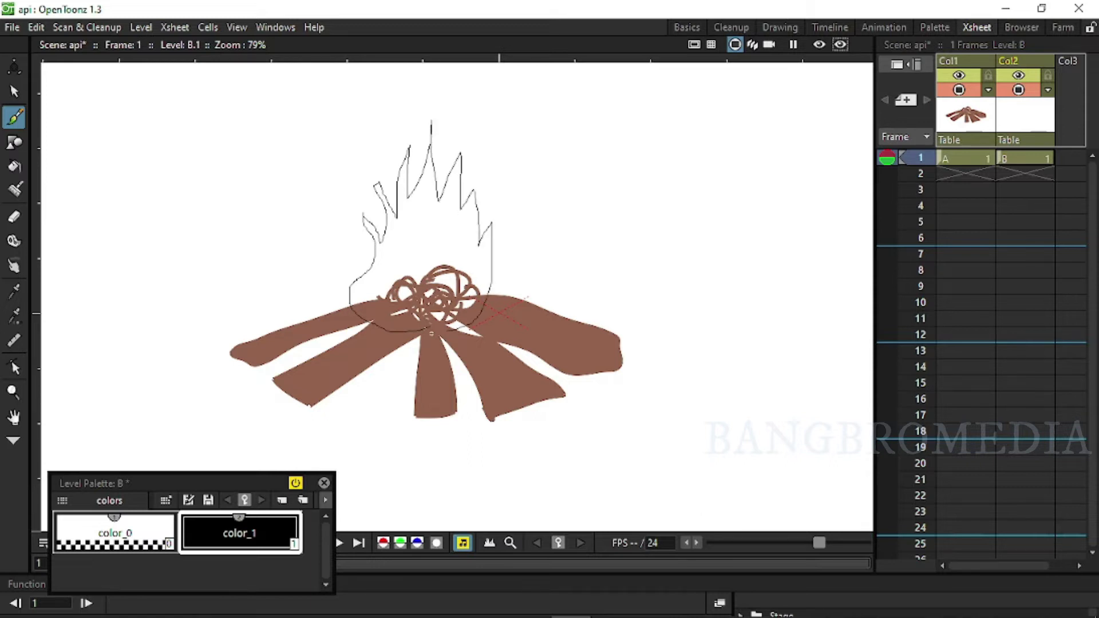
pyautogui.moveTo(449, 330); pyautogui.dragTo(429, 331)
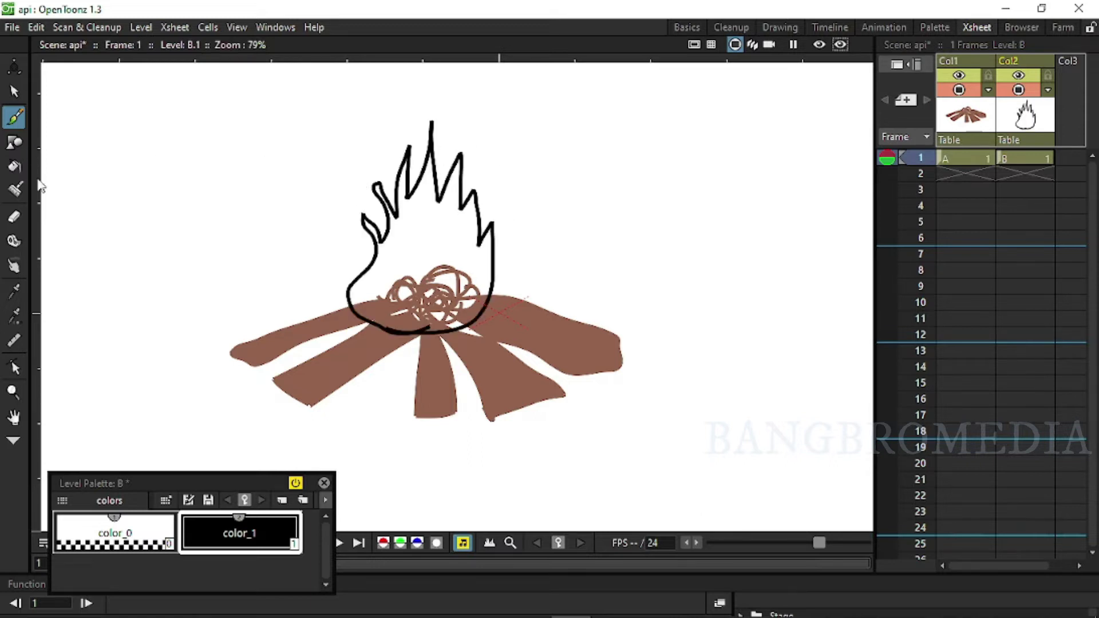
pyautogui.doubleClick(239, 533)
pyautogui.moveTo(947, 163); pyautogui.dragTo(898, 123)
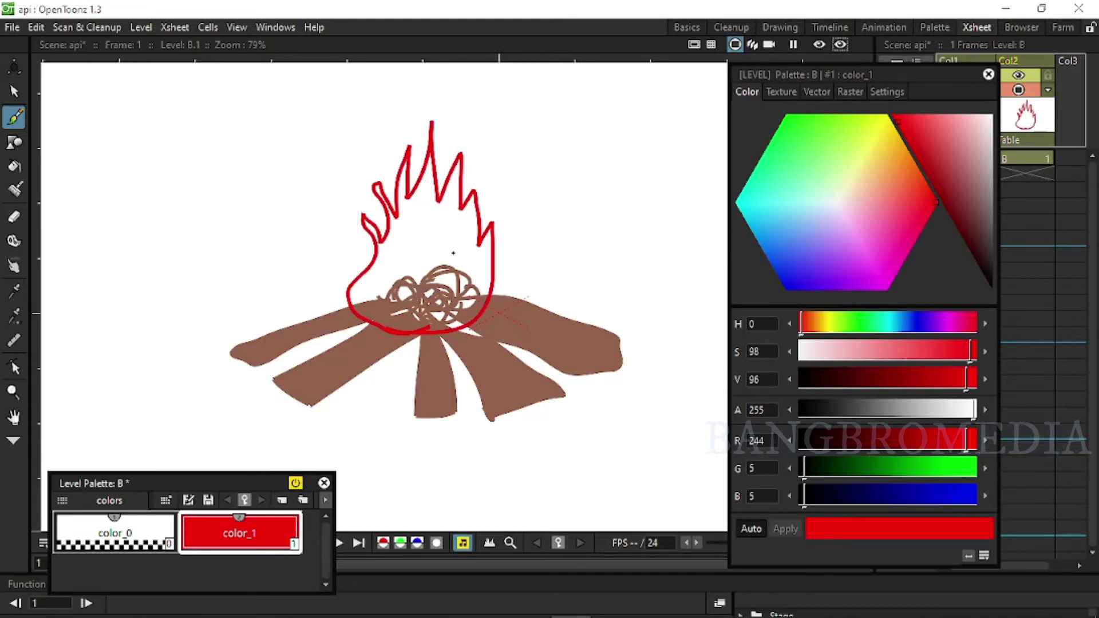
# Add a new style to level B's palette and set it to yellow (R 244, G 209, B 34).
pyautogui.click(303, 500)
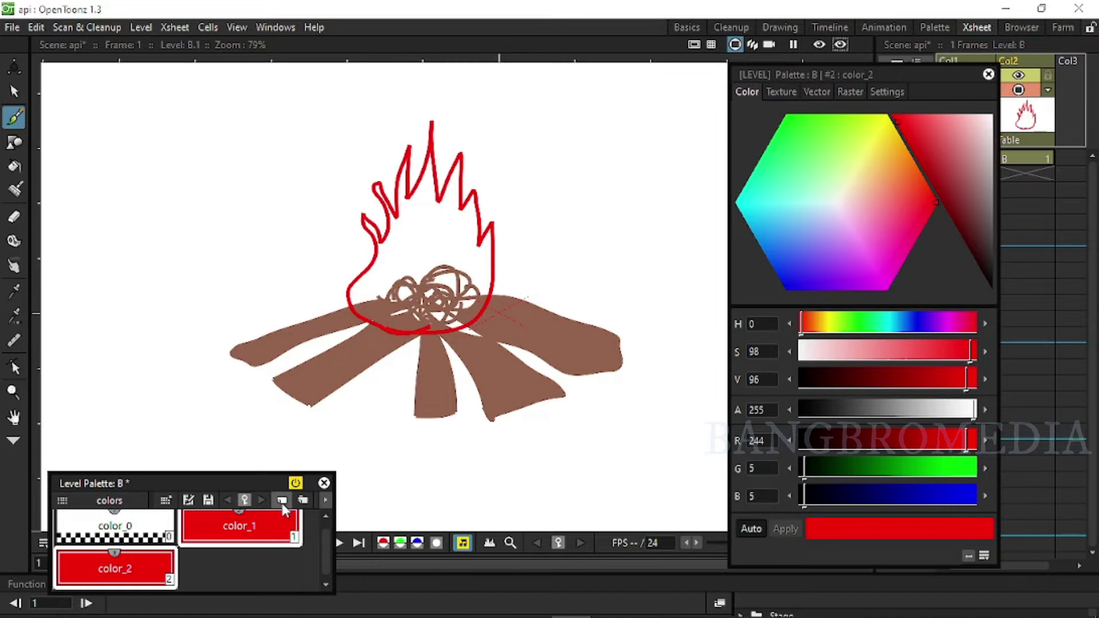
pyautogui.click(882, 158)
pyautogui.moveTo(872, 149); pyautogui.dragTo(887, 142)
pyautogui.moveTo(901, 121); pyautogui.dragTo(905, 121)
pyautogui.moveTo(947, 351); pyautogui.dragTo(941, 351)
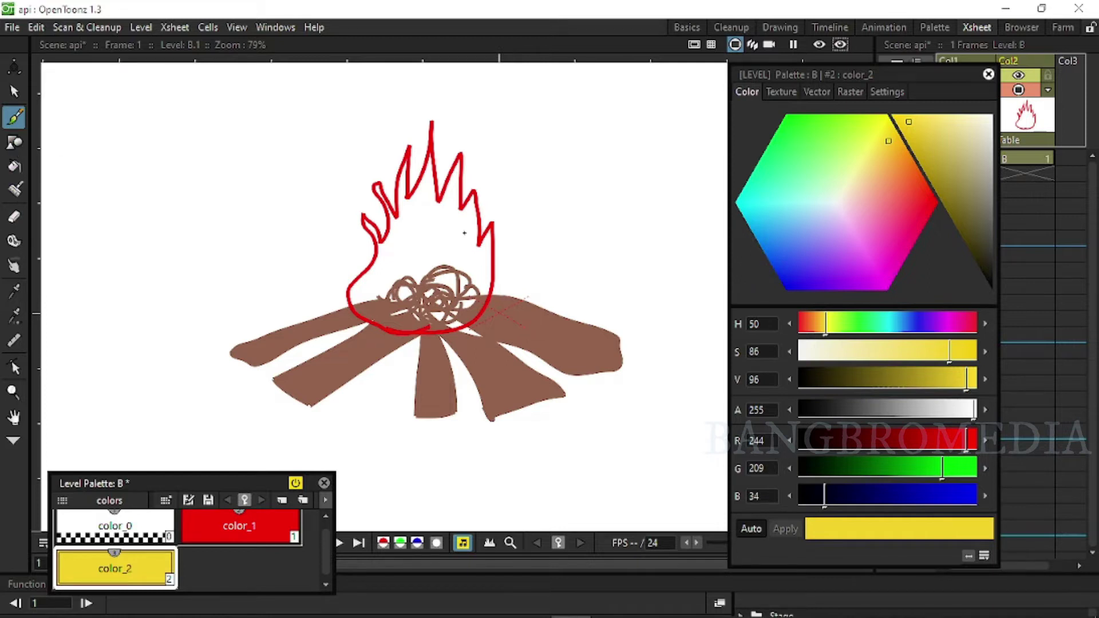
# Draw a smaller inner flame inside the red outline with color_2 and fill it yellow.
pyautogui.moveTo(438, 308); pyautogui.dragTo(419, 312)
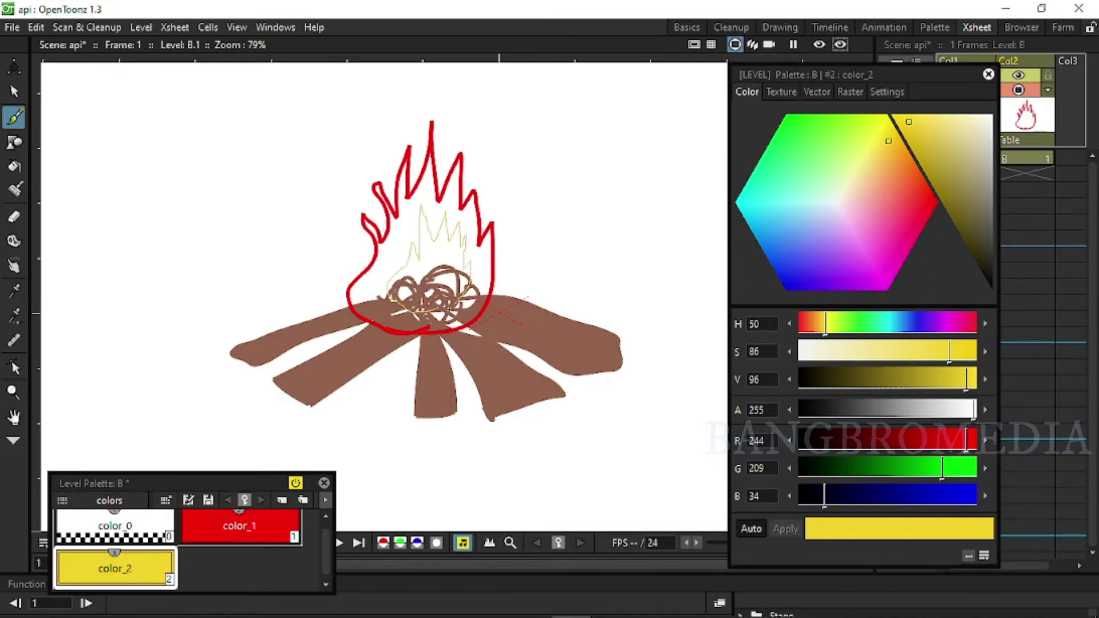
pyautogui.press('f')
pyautogui.click(436, 257)
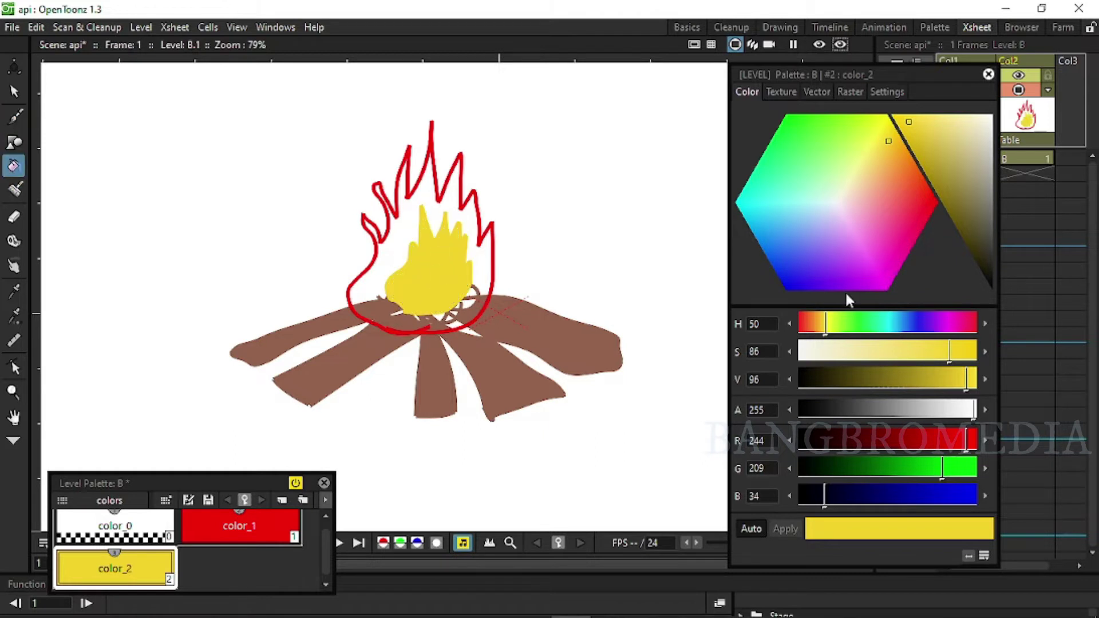
# Fill the outer flame with red color_1 and close the style settings.
pyautogui.click(198, 529)
pyautogui.click(415, 216)
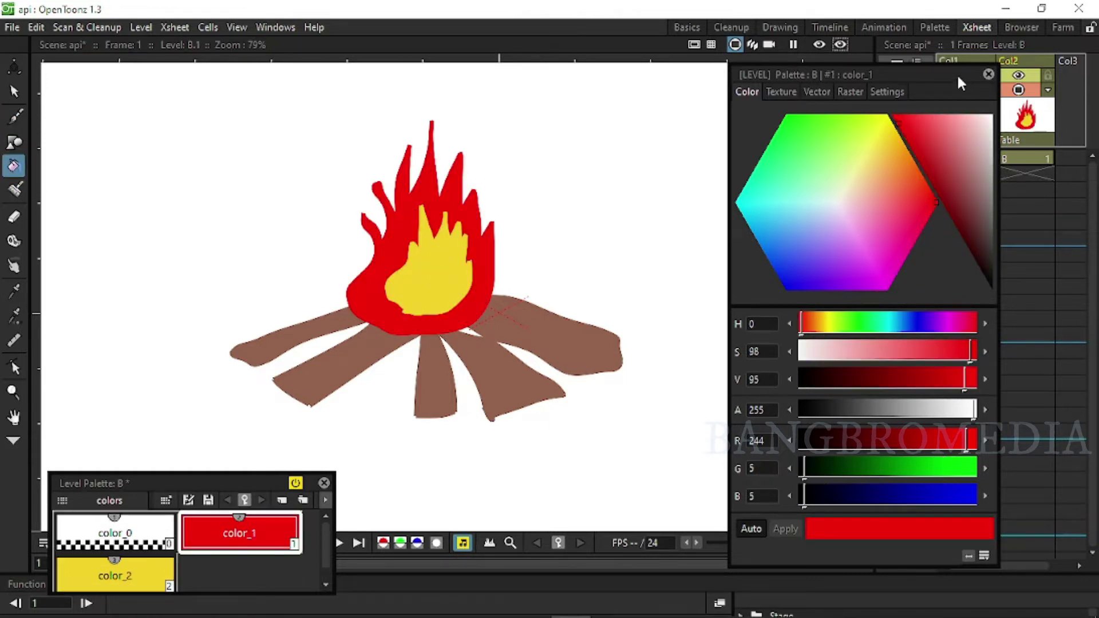
pyautogui.click(989, 74)
# Extend the log drawing's exposure in Col1 through frame 6.
pyautogui.click(1035, 189)
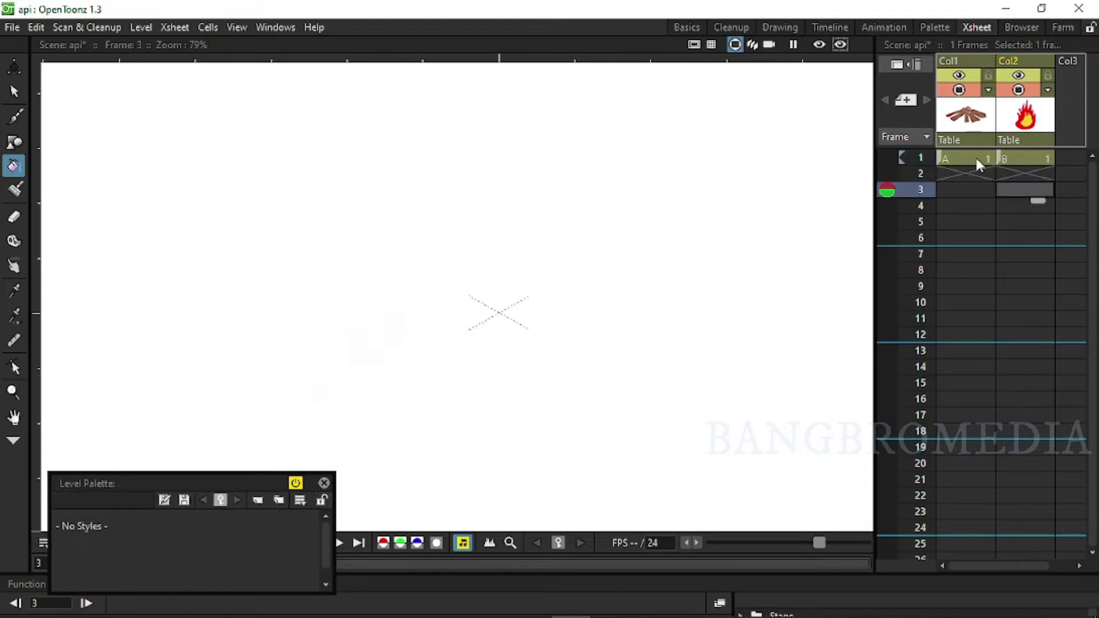
pyautogui.click(974, 156)
pyautogui.moveTo(977, 167); pyautogui.dragTo(978, 246)
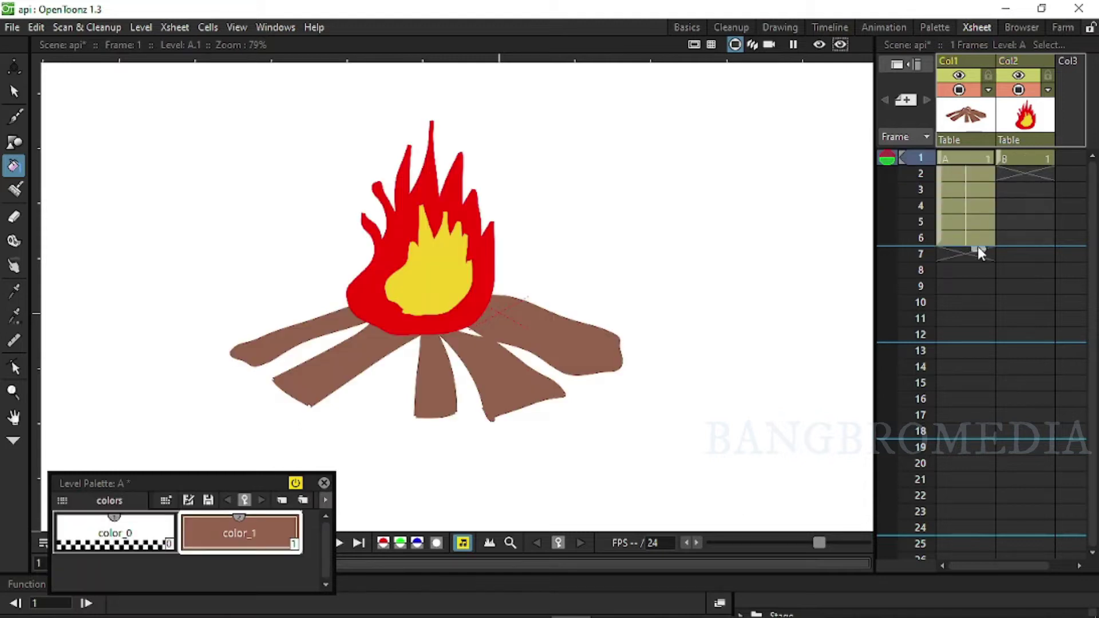
# Extend the flame drawing's exposure in Col2 through frame 6.
pyautogui.click(1036, 177)
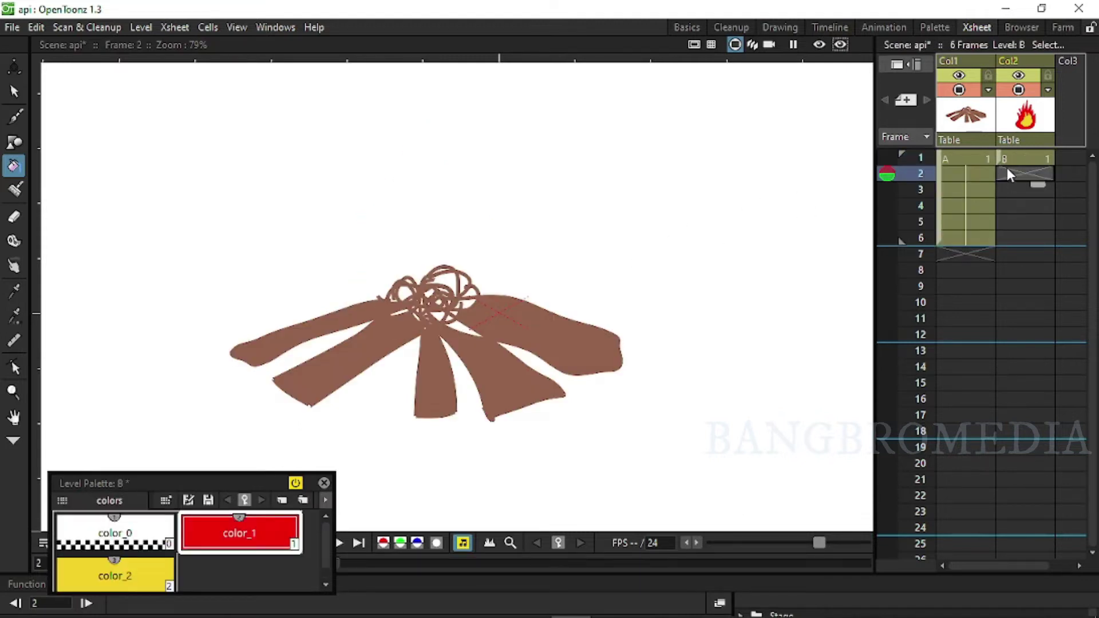
pyautogui.rightClick(1029, 174)
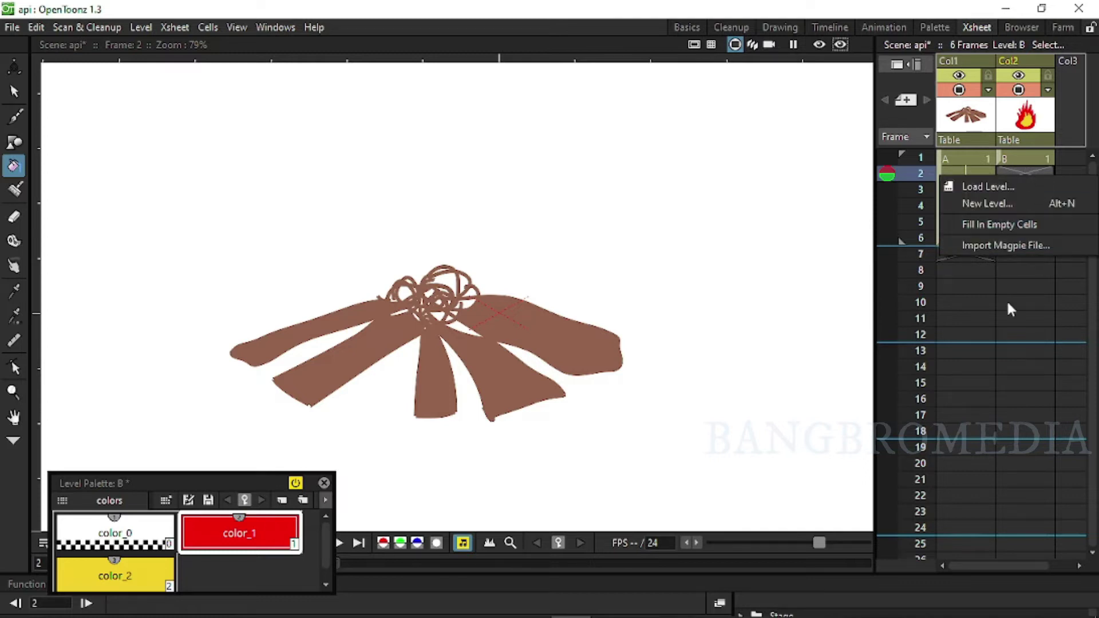
pyautogui.click(1007, 302)
pyautogui.click(1033, 163)
pyautogui.moveTo(1037, 169); pyautogui.dragTo(1037, 250)
# Duplicate the flame drawing in frame 2 of Col2 as a separate drawing.
pyautogui.rightClick(1040, 174)
pyautogui.click(941, 480)
pyautogui.click(1020, 158)
pyautogui.click(1019, 174)
# Display the flame's control points in frame 2 and flip through the first three frames to compare the outlines.
pyautogui.click(15, 366)
pyautogui.scroll(3, 438, 138)
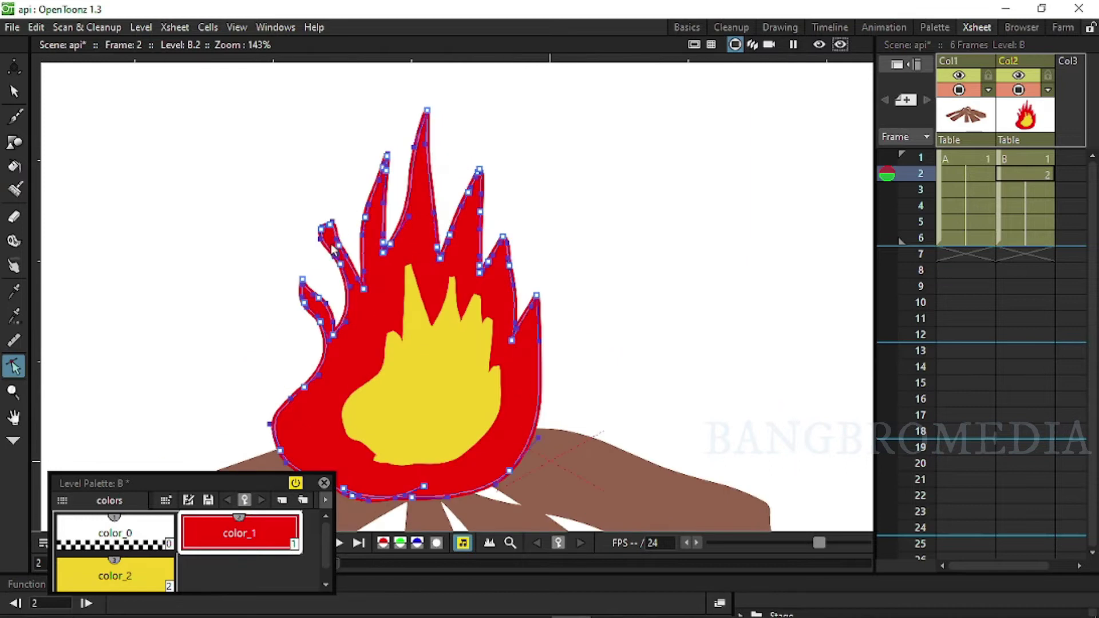
pyautogui.click(889, 162)
pyautogui.click(889, 172)
pyautogui.click(889, 159)
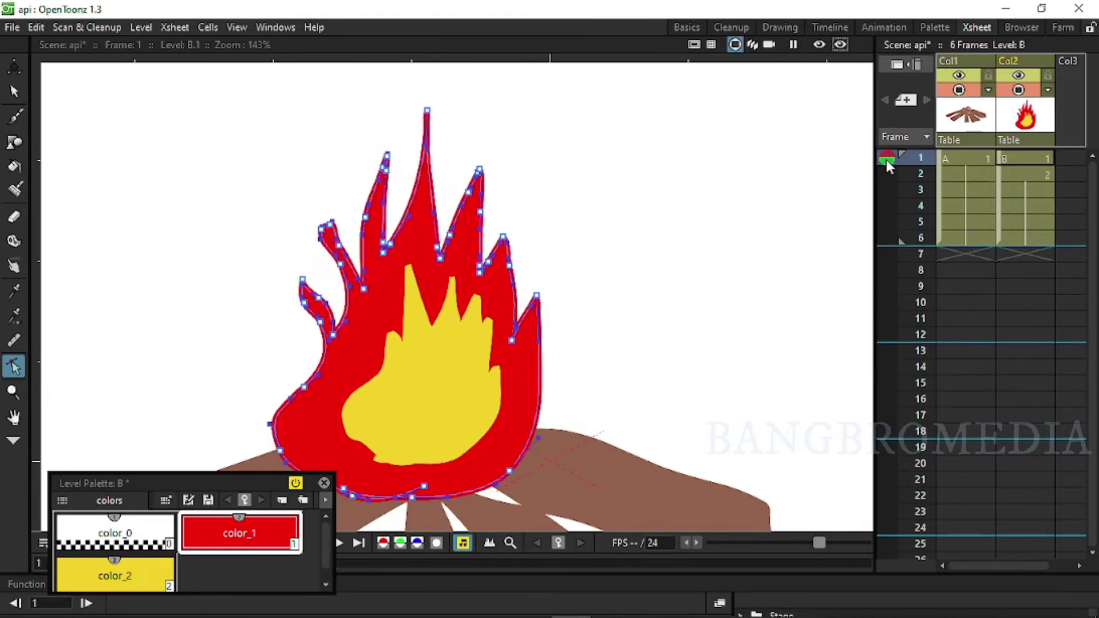
pyautogui.click(886, 190)
pyautogui.click(887, 174)
pyautogui.click(887, 190)
pyautogui.click(1047, 161)
pyautogui.click(1046, 175)
# Reshape the yellow inner flame's tips and sides in frame 2 by moving its control points, and compare it with frame 1.
pyautogui.click(394, 335)
pyautogui.moveTo(392, 332); pyautogui.dragTo(385, 317)
pyautogui.moveTo(409, 267); pyautogui.dragTo(417, 270)
pyautogui.moveTo(376, 375); pyautogui.dragTo(352, 410)
pyautogui.moveTo(349, 433); pyautogui.dragTo(360, 428)
pyautogui.moveTo(476, 443); pyautogui.dragTo(481, 431)
pyautogui.moveTo(486, 381); pyautogui.dragTo(476, 381)
pyautogui.moveTo(480, 342); pyautogui.dragTo(465, 355)
pyautogui.moveTo(478, 322); pyautogui.dragTo(469, 333)
pyautogui.moveTo(452, 276); pyautogui.dragTo(458, 276)
pyautogui.click(889, 157)
pyautogui.click(889, 173)
# Duplicate the flame drawing in frame 3 of Col2 as a separate drawing.
pyautogui.click(1039, 189)
pyautogui.rightClick(1039, 187)
pyautogui.click(964, 504)
# Paint two small red sparks above the flame tips in frame 2 with the Brush and advance to frame 3.
pyautogui.click(15, 117)
pyautogui.click(1049, 177)
pyautogui.moveTo(383, 121); pyautogui.dragTo(384, 132)
pyautogui.moveTo(516, 204); pyautogui.dragTo(519, 213)
pyautogui.press('.')
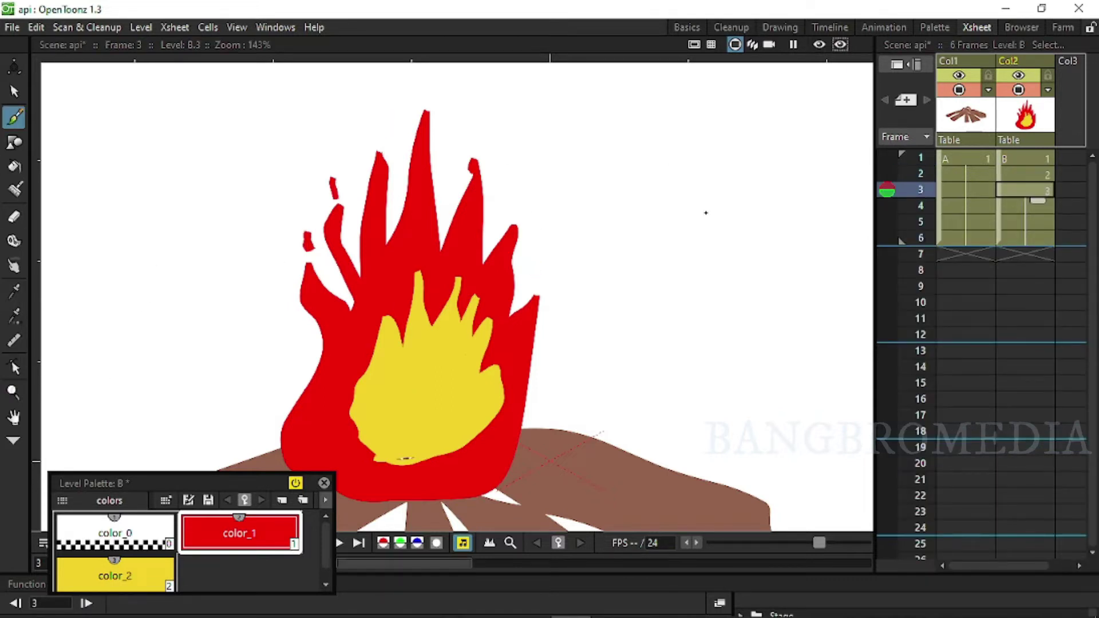
# Reshape the red outer flame's tips in frame 3 with the Control Point Editor and brush a small spark above the tallest tip.
pyautogui.press('c')
pyautogui.click(371, 259)
pyautogui.moveTo(363, 289); pyautogui.dragTo(375, 260)
pyautogui.moveTo(339, 246); pyautogui.dragTo(353, 236)
pyautogui.moveTo(365, 218); pyautogui.dragTo(373, 222)
pyautogui.moveTo(386, 170); pyautogui.dragTo(377, 206)
pyautogui.moveTo(379, 153); pyautogui.dragTo(380, 187)
pyautogui.moveTo(427, 111); pyautogui.dragTo(462, 152)
pyautogui.moveTo(468, 194); pyautogui.dragTo(444, 217)
pyautogui.click(15, 118)
pyautogui.moveTo(464, 113); pyautogui.dragTo(464, 131)
# Reshape the yellow inner flame's tips and base in frame 3 and compare it with the neighbouring frames.
pyautogui.click(14, 366)
pyautogui.click(447, 327)
pyautogui.moveTo(431, 341)
pyautogui.mouseDown()
pyautogui.moveTo(441, 355)
pyautogui.moveTo(411, 378)
pyautogui.mouseUp()
pyautogui.moveTo(417, 270); pyautogui.dragTo(410, 305)
pyautogui.click(385, 321)
pyautogui.moveTo(360, 428); pyautogui.dragTo(347, 439)
pyautogui.moveTo(364, 440); pyautogui.dragTo(413, 467)
pyautogui.moveTo(438, 453); pyautogui.dragTo(432, 465)
pyautogui.click(905, 155)
pyautogui.click(1034, 174)
pyautogui.click(1047, 191)
# Duplicate the flame drawing in frame 4 of Col2 and reshape its yellow inner flame with taller, spread tips.
pyautogui.click(1045, 208)
pyautogui.press('d')
pyautogui.moveTo(411, 305); pyautogui.dragTo(408, 240)
pyautogui.moveTo(410, 378)
pyautogui.mouseDown()
pyautogui.moveTo(404, 327)
pyautogui.moveTo(363, 309)
pyautogui.mouseUp()
pyautogui.moveTo(365, 376); pyautogui.dragTo(349, 377)
pyautogui.moveTo(455, 310)
pyautogui.mouseDown()
pyautogui.moveTo(448, 299)
pyautogui.moveTo(489, 290)
pyautogui.mouseUp()
pyautogui.moveTo(465, 355); pyautogui.dragTo(481, 330)
pyautogui.moveTo(490, 319); pyautogui.dragTo(501, 315)
pyautogui.moveTo(497, 369); pyautogui.dragTo(513, 361)
pyautogui.moveTo(477, 380); pyautogui.dragTo(491, 362)
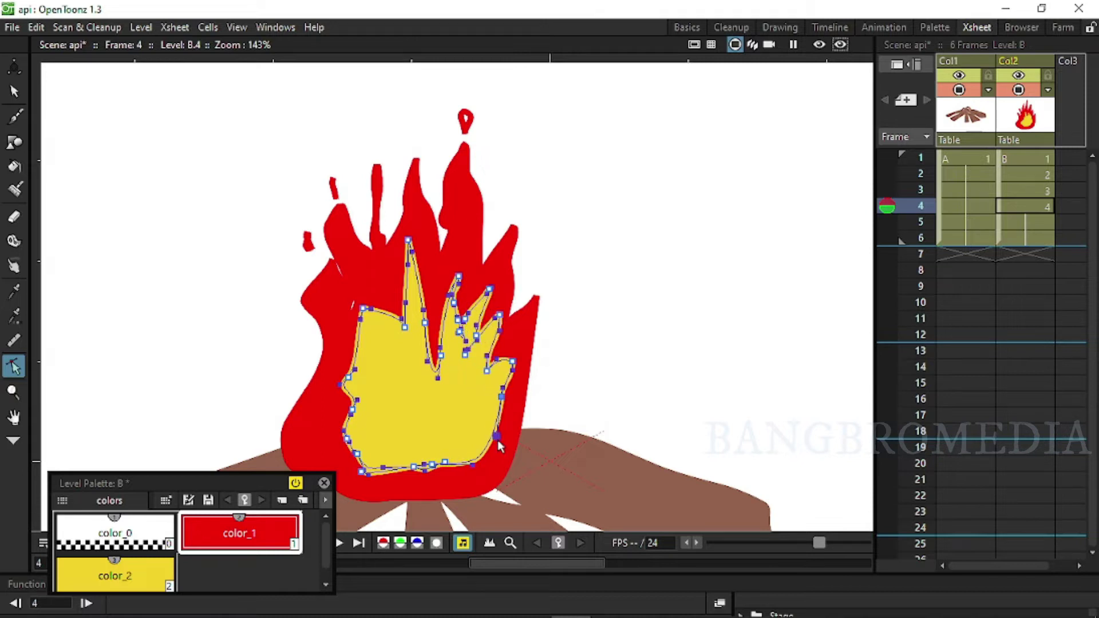
# Brush a red spark above the middle tip in frame 4 and delete the sparks above the tallest tip and at the far left.
pyautogui.click(465, 121)
pyautogui.click(14, 116)
pyautogui.moveTo(416, 132); pyautogui.dragTo(414, 136)
pyautogui.click(14, 91)
pyautogui.click(466, 121)
pyautogui.press('Delete')
pyautogui.click(308, 242)
pyautogui.press('Delete')
pyautogui.click(473, 229)
# Reshape the red outer flame's sides and tips in frame 4 by moving its control points.
pyautogui.click(14, 366)
pyautogui.moveTo(316, 326); pyautogui.dragTo(290, 370)
pyautogui.moveTo(502, 331); pyautogui.dragTo(515, 320)
pyautogui.moveTo(513, 227); pyautogui.dragTo(502, 215)
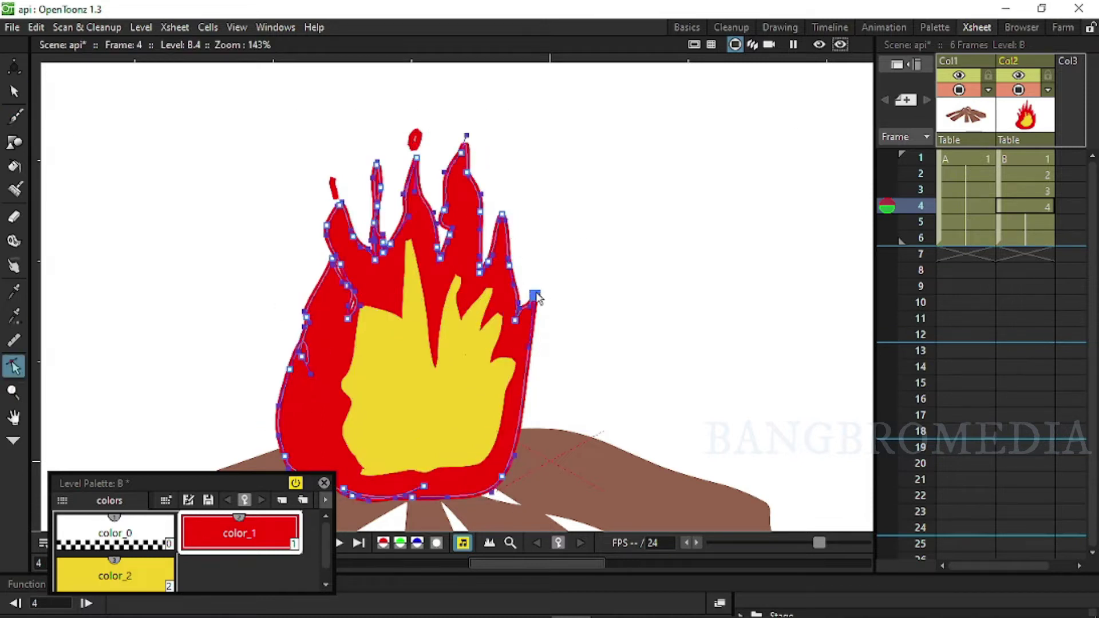
pyautogui.moveTo(536, 296); pyautogui.dragTo(532, 292)
pyautogui.moveTo(525, 344); pyautogui.dragTo(546, 388)
pyautogui.moveTo(462, 153); pyautogui.dragTo(456, 188)
pyautogui.moveTo(444, 210); pyautogui.dragTo(444, 228)
pyautogui.moveTo(450, 235); pyautogui.dragTo(448, 256)
pyautogui.moveTo(479, 212); pyautogui.dragTo(466, 223)
pyautogui.moveTo(340, 204); pyautogui.dragTo(331, 233)
# Delete the cells in frames 5 and 6 so both columns end at frame 4.
pyautogui.moveTo(887, 206)
pyautogui.mouseDown()
pyautogui.moveTo(887, 159)
pyautogui.moveTo(887, 207)
pyautogui.mouseUp()
pyautogui.click(1069, 223)
pyautogui.moveTo(1030, 566); pyautogui.dragTo(999, 566)
pyautogui.click(967, 223)
pyautogui.press('Delete')
# Return to frame 1, move the level palette aside, and play the fire animation in a loop before pausing it.
pyautogui.moveTo(887, 222); pyautogui.dragTo(886, 163)
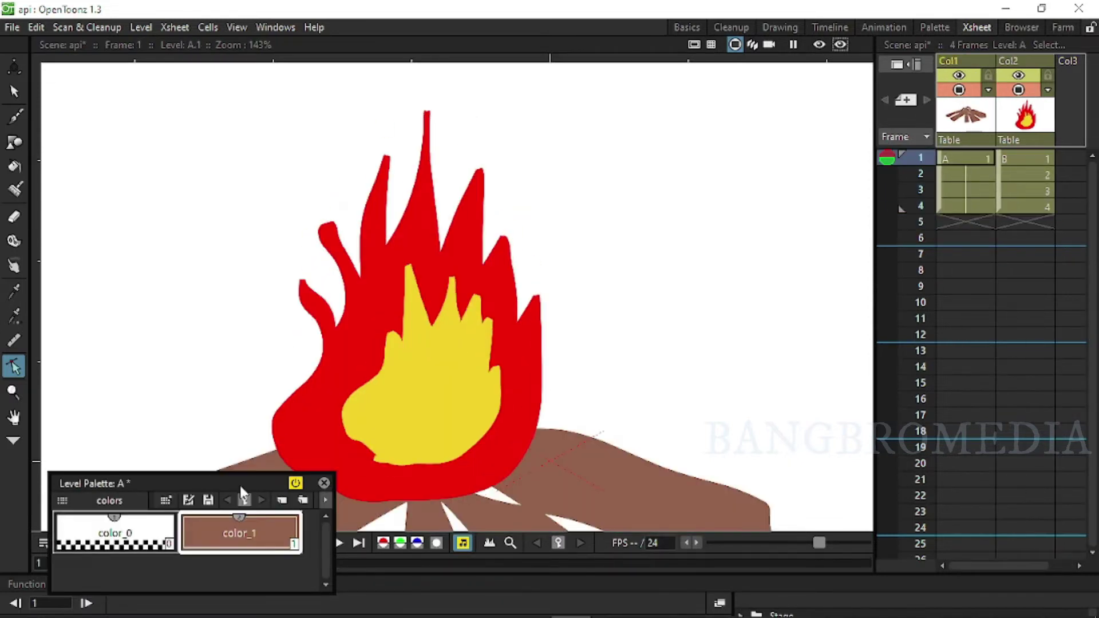
pyautogui.moveTo(239, 486); pyautogui.dragTo(170, 353)
pyautogui.click(317, 543)
pyautogui.click(275, 543)
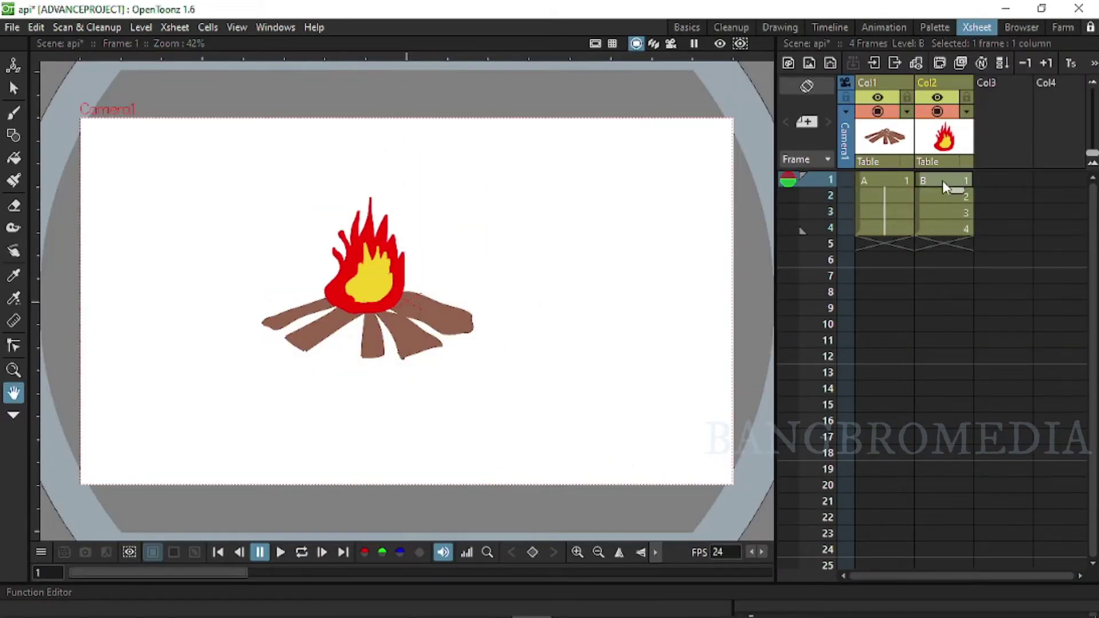
# Step through the flame drawings up to frame 4, preview them in a loop, and select the flame cell in frame 1.
pyautogui.click(939, 194)
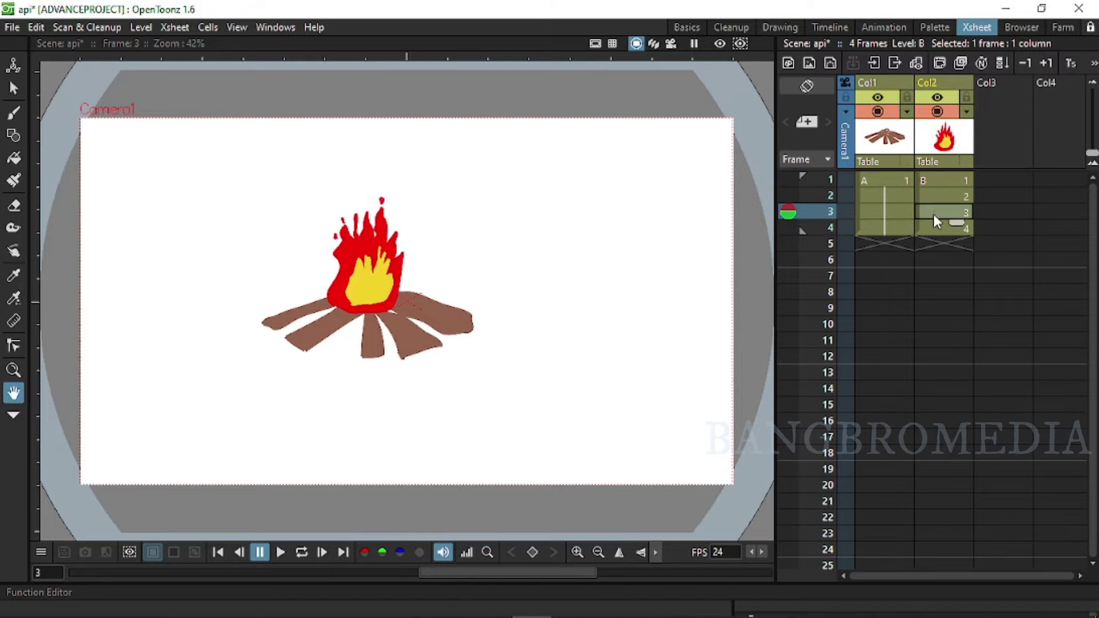
pyautogui.moveTo(788, 229)
pyautogui.mouseDown()
pyautogui.moveTo(788, 178)
pyautogui.moveTo(785, 243)
pyautogui.mouseUp()
pyautogui.click(884, 229)
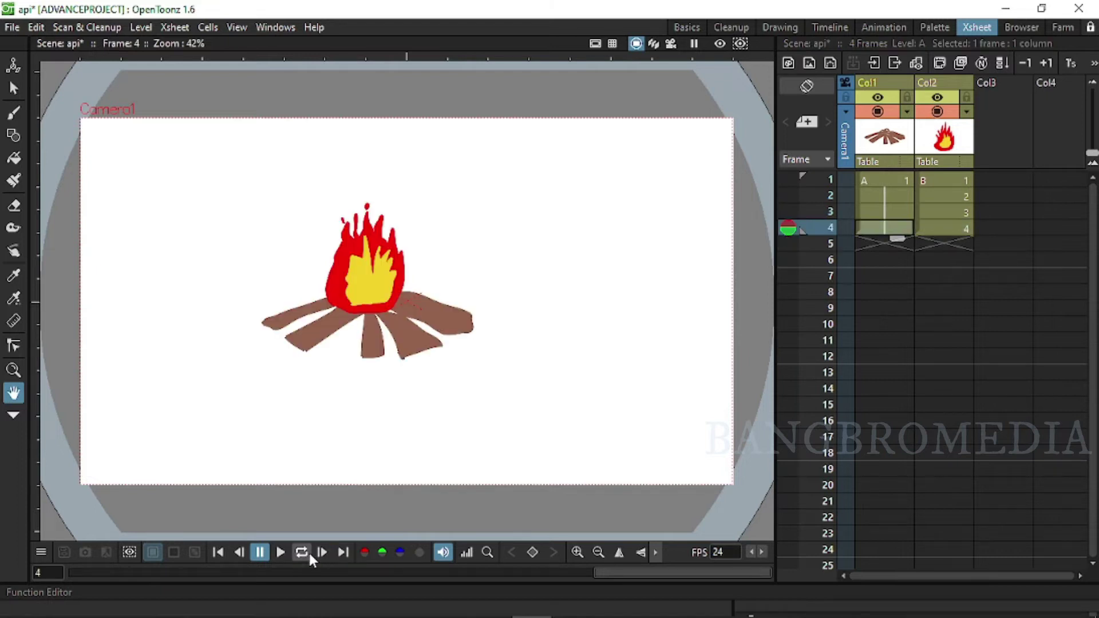
pyautogui.click(302, 552)
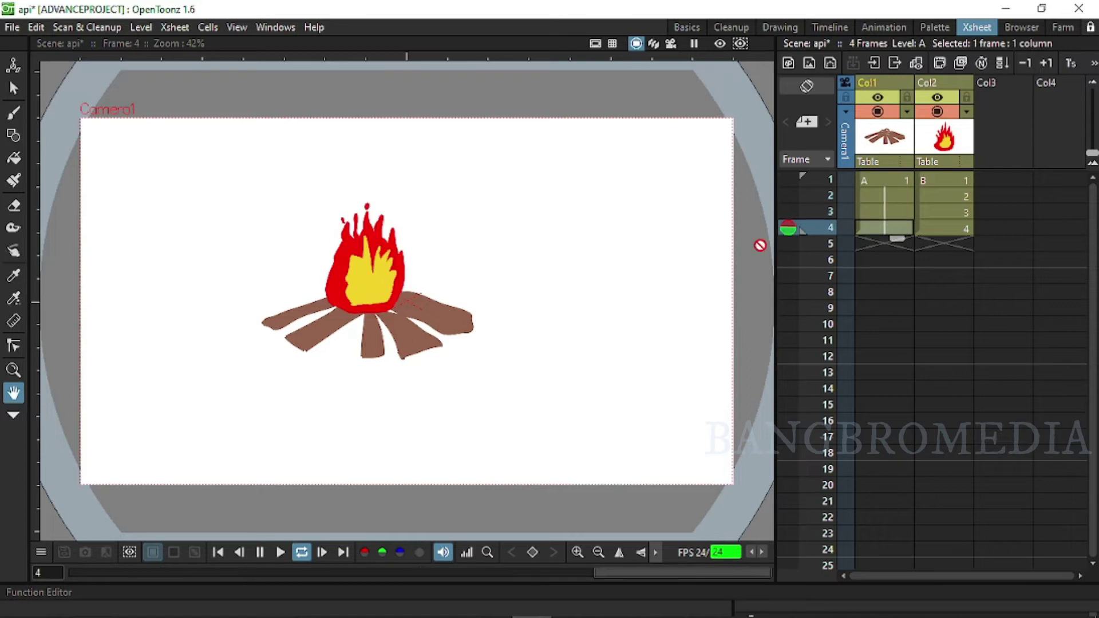
pyautogui.click(259, 553)
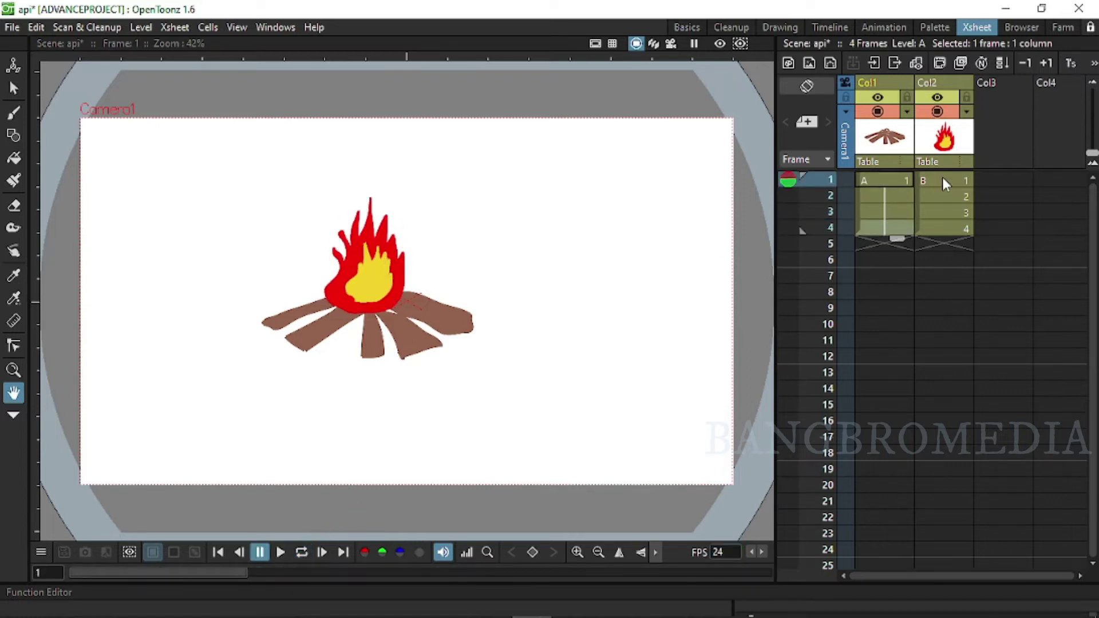
pyautogui.click(943, 180)
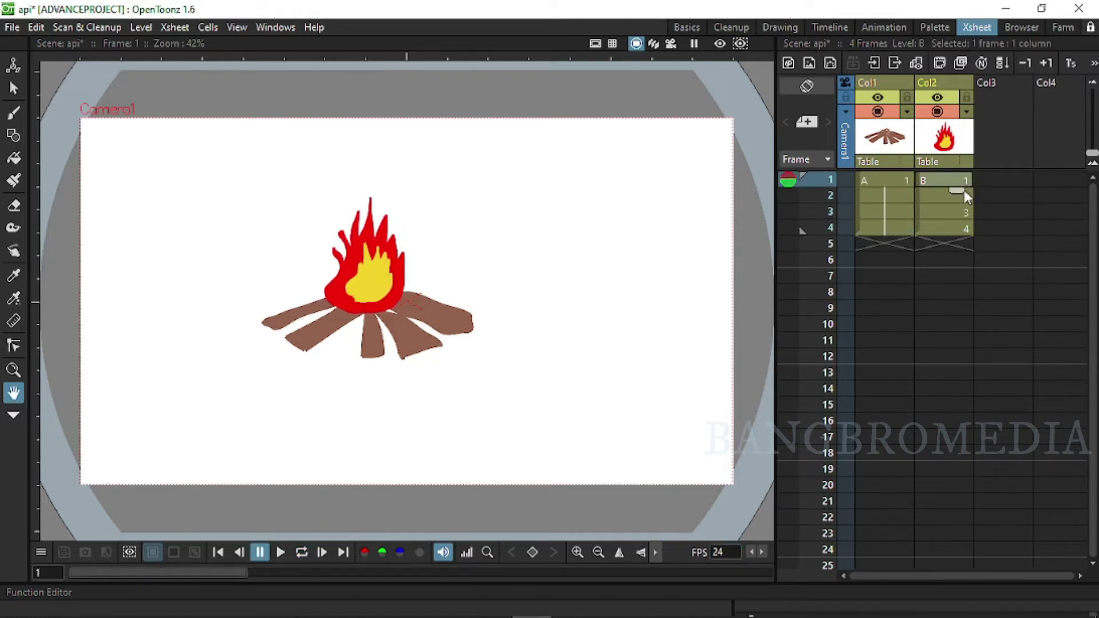
# Reframe the flame drawings in column 2 on 4's and play the result briefly in a loop.
pyautogui.click(999, 216)
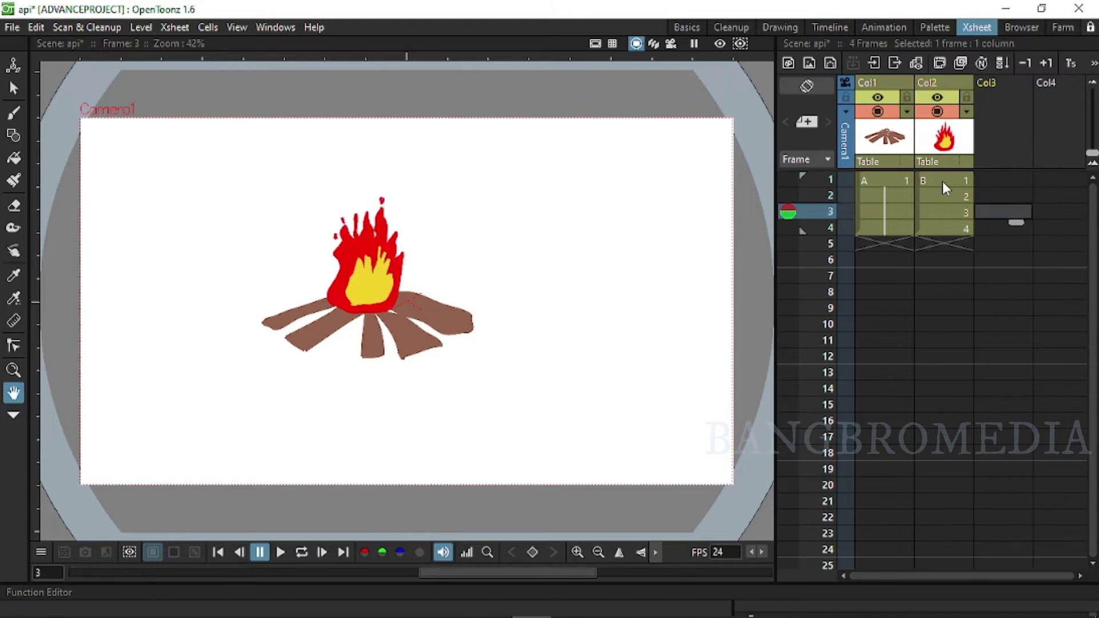
pyautogui.click(994, 197)
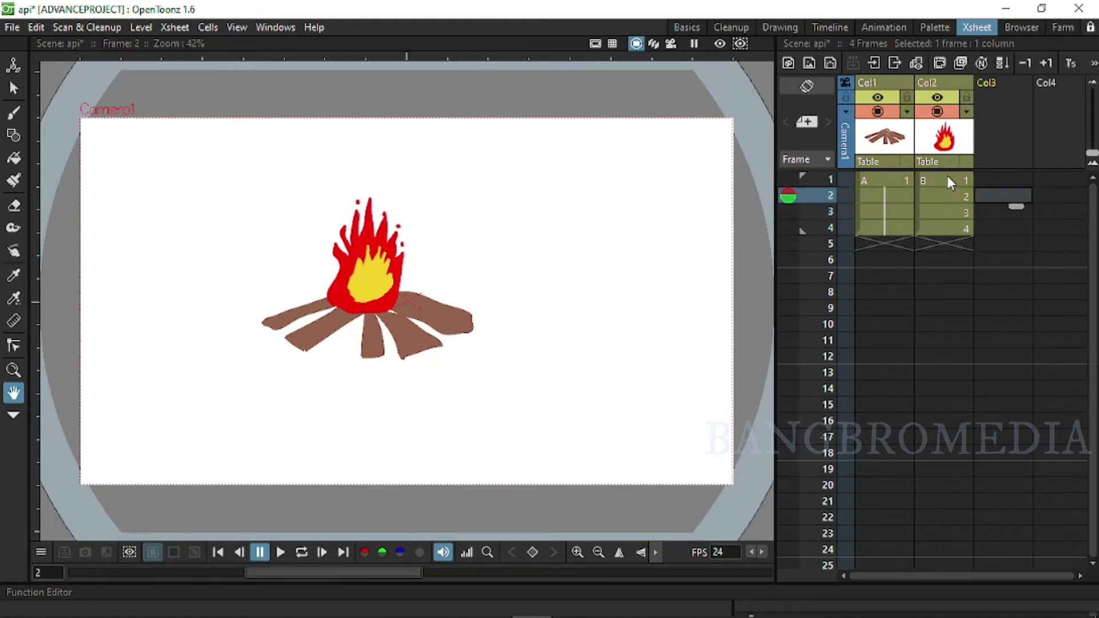
pyautogui.click(947, 177)
pyautogui.rightClick(948, 180)
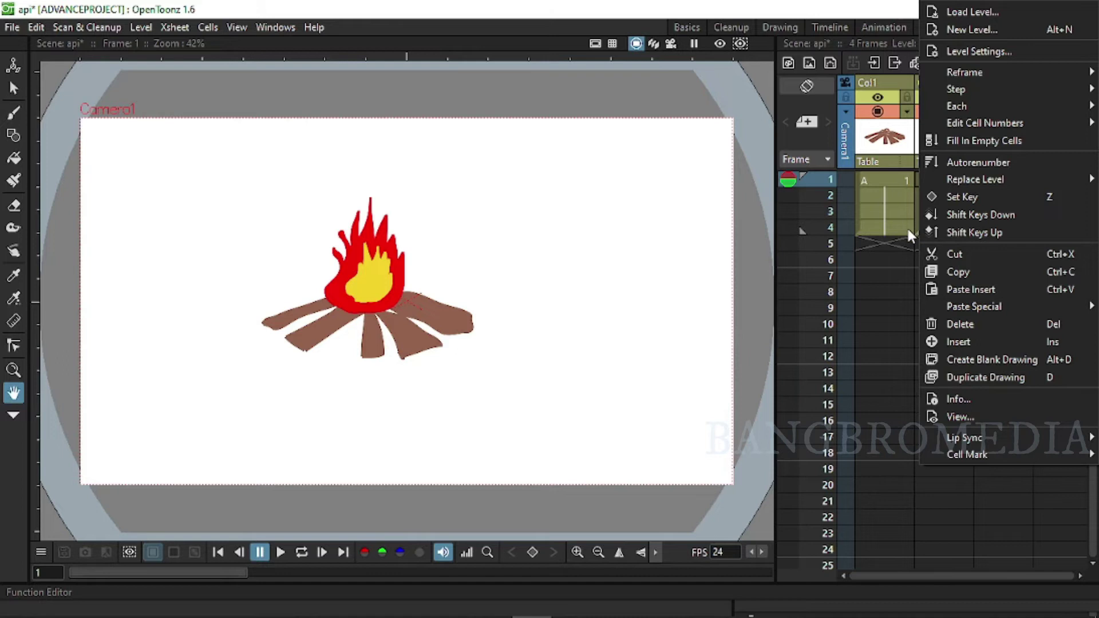
pyautogui.moveTo(1007, 73)
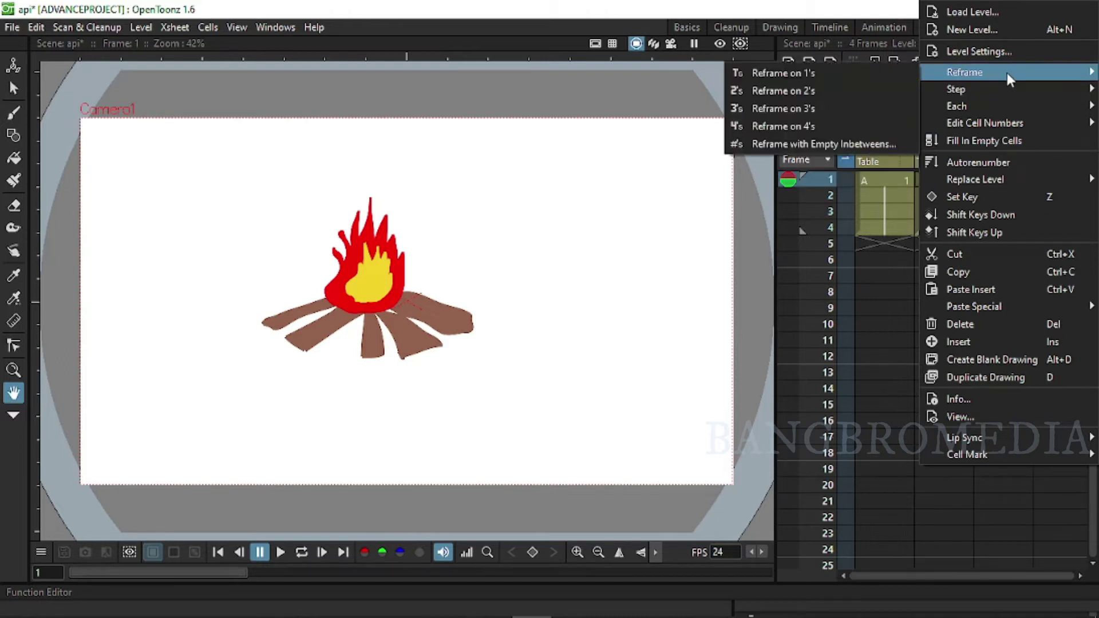
pyautogui.click(813, 126)
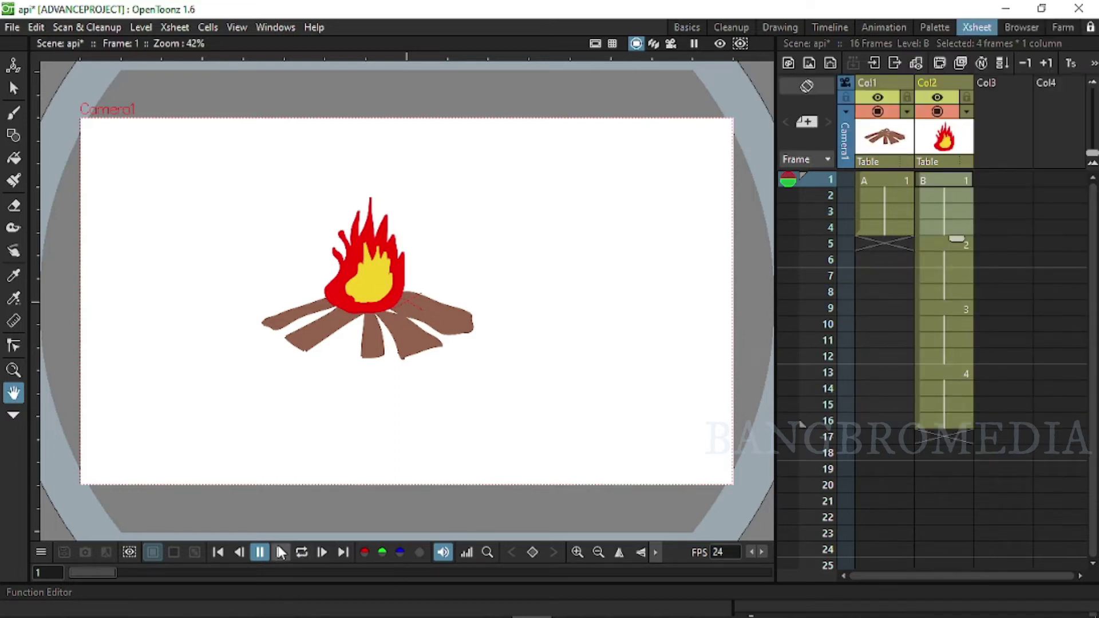
pyautogui.click(303, 551)
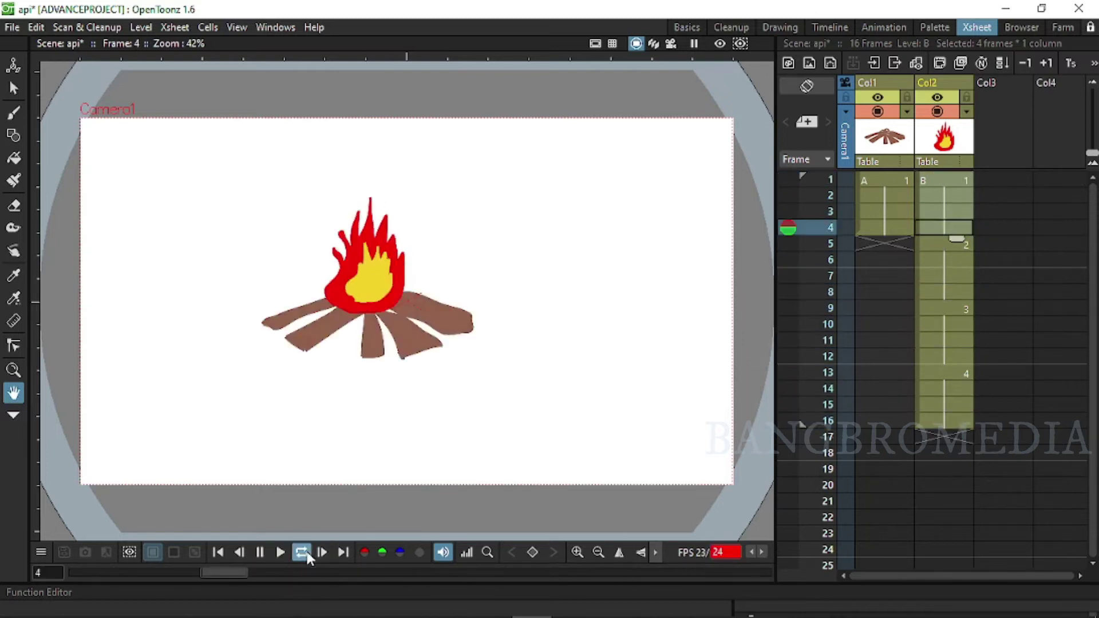
pyautogui.click(295, 552)
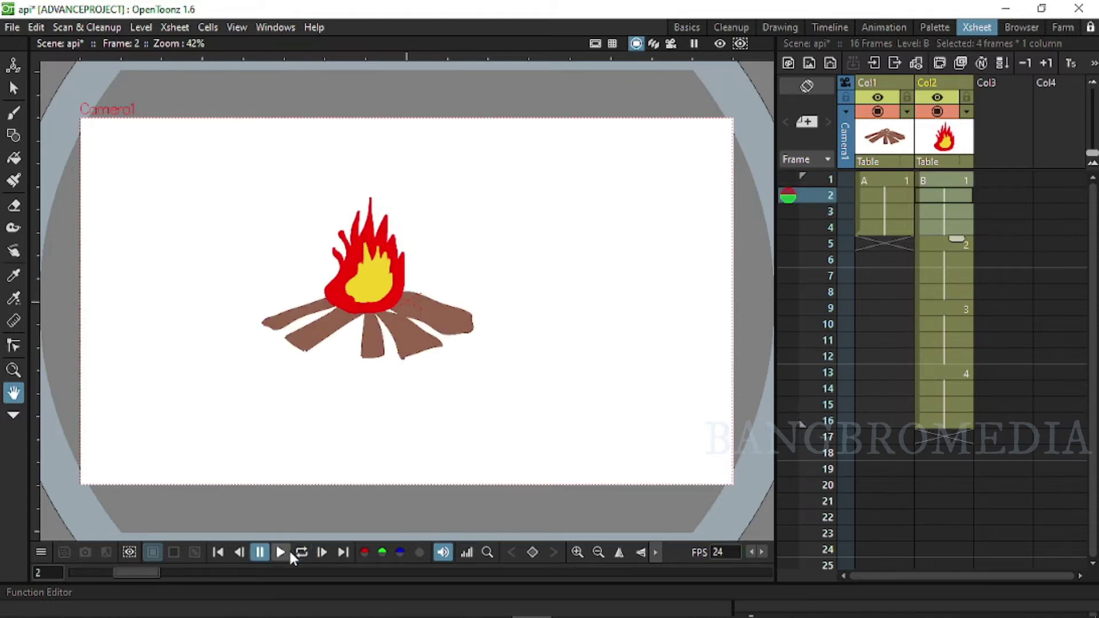
# Extend the logs' cell in column 1 down to frame 16 and play the animation in a loop.
pyautogui.click(891, 224)
pyautogui.moveTo(894, 239); pyautogui.dragTo(885, 342)
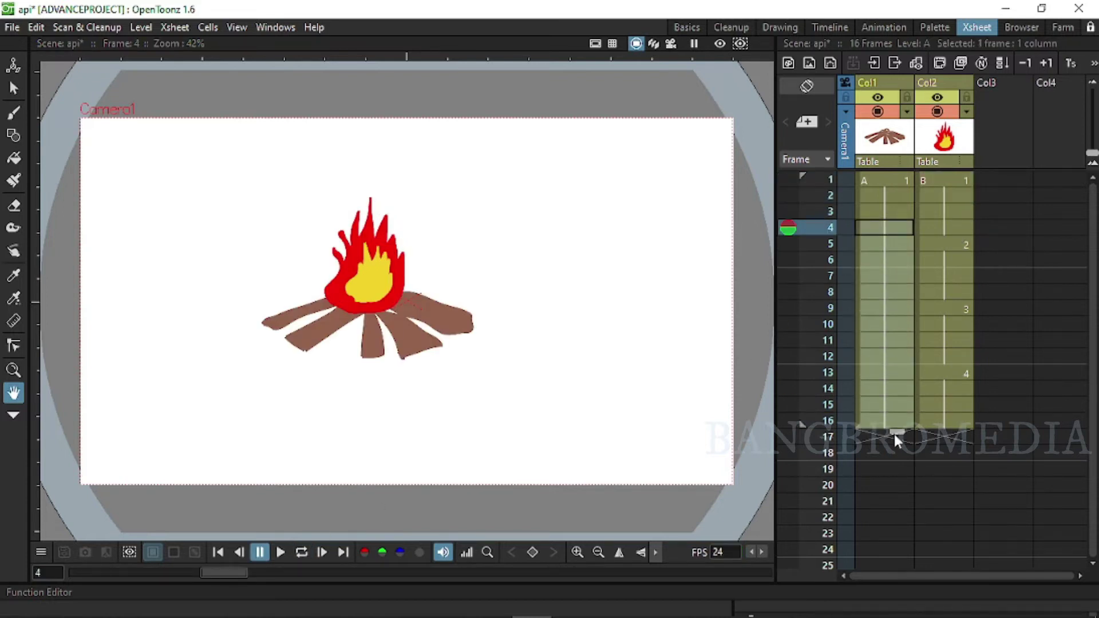
pyautogui.click(302, 552)
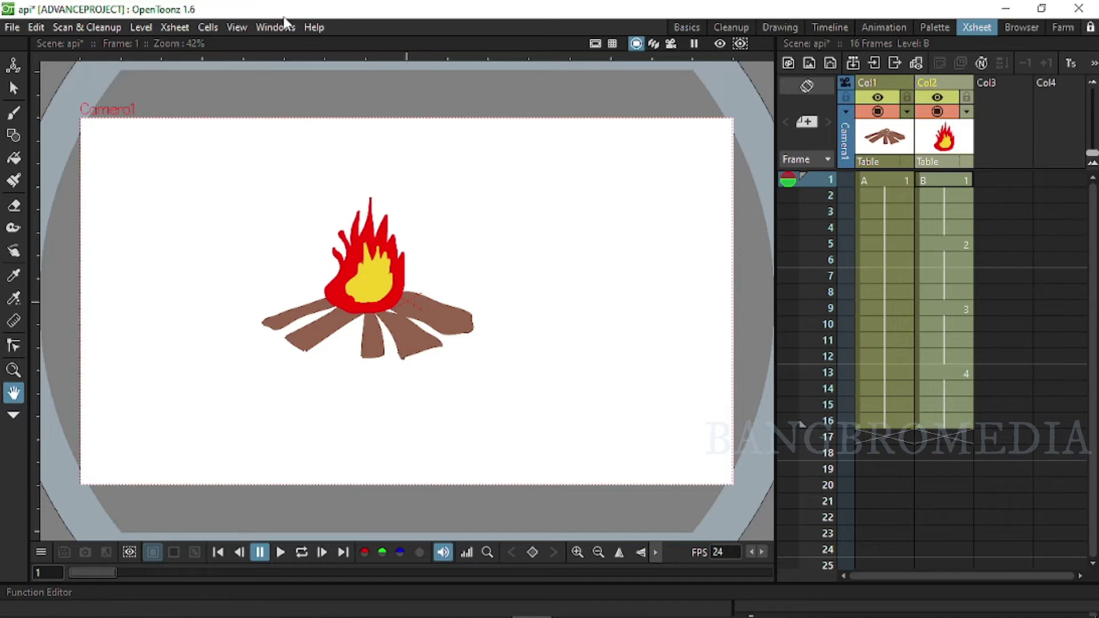
# Open the Fx Schematic and insert a Bloom Iwa effect from the Light effects.
pyautogui.click(273, 33)
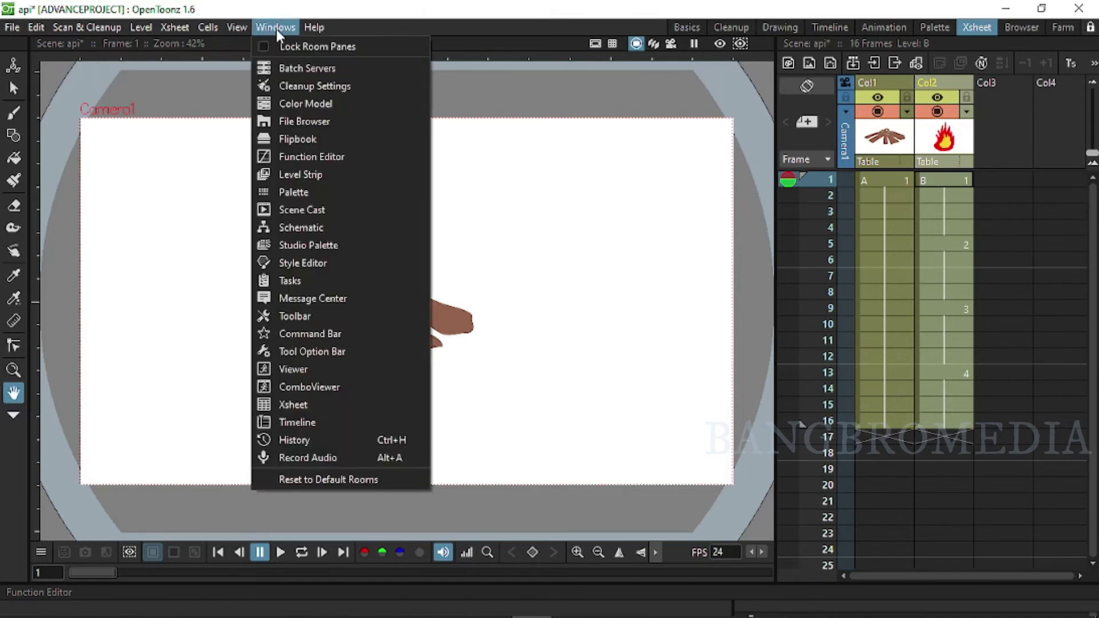
pyautogui.click(306, 225)
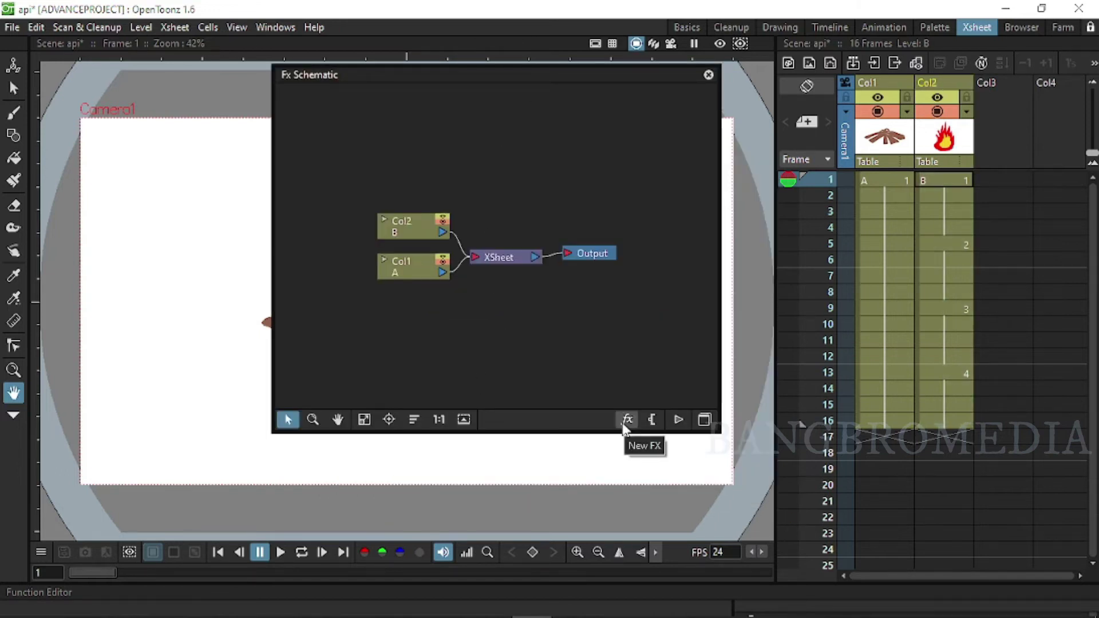
pyautogui.click(626, 421)
pyautogui.scroll(4, 225, 248)
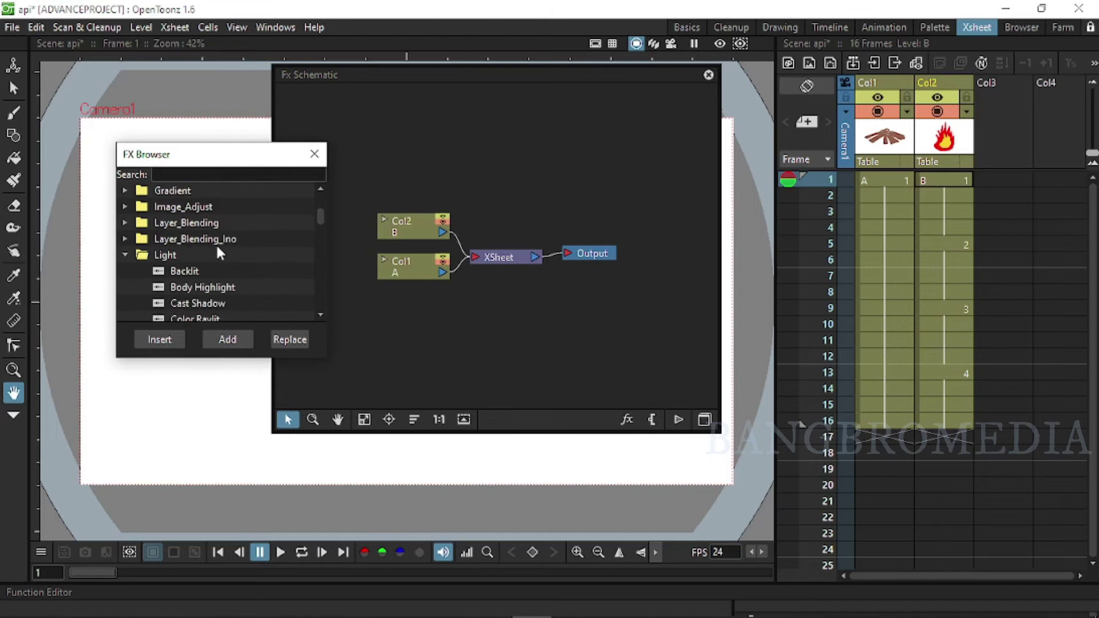
pyautogui.click(124, 255)
pyautogui.scroll(1, 143, 246)
pyautogui.scroll(-3, 160, 232)
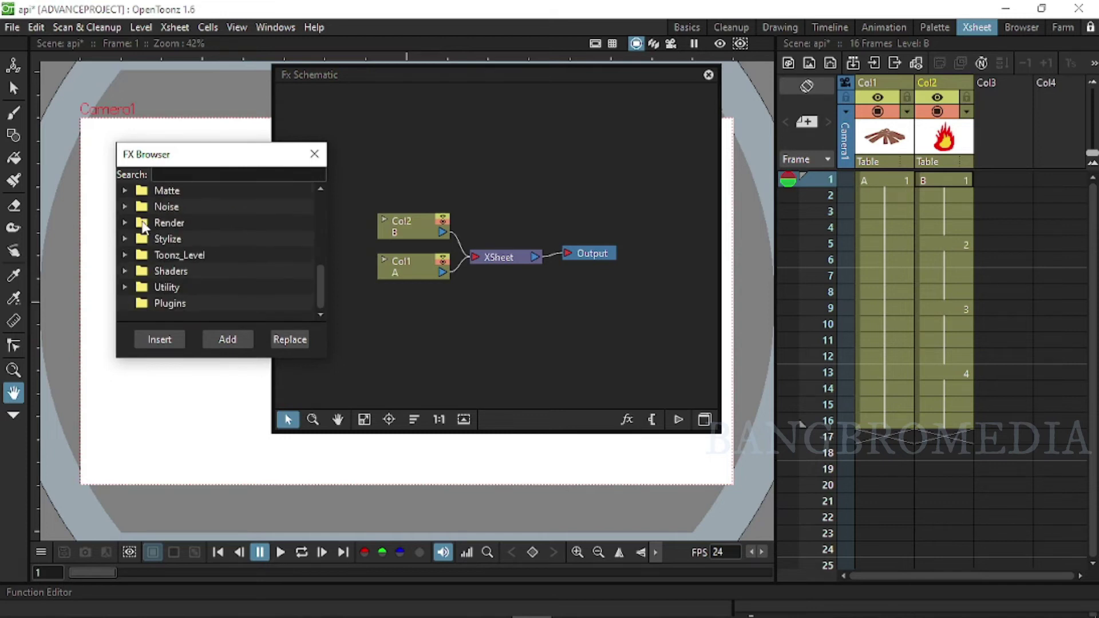
pyautogui.scroll(2, 174, 236)
pyautogui.click(190, 239)
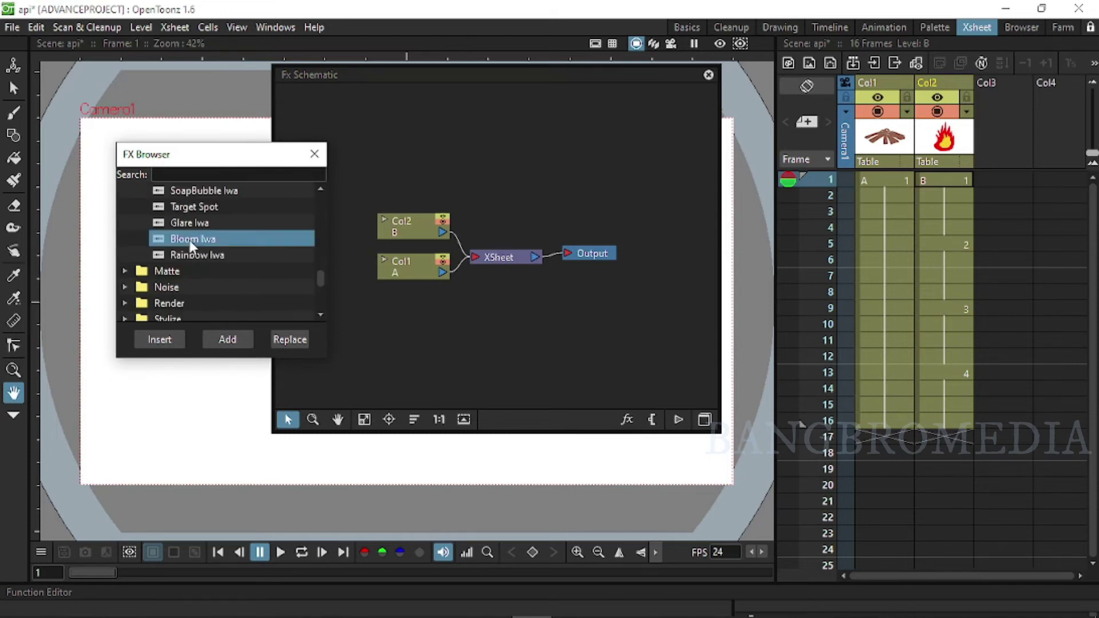
pyautogui.click(159, 338)
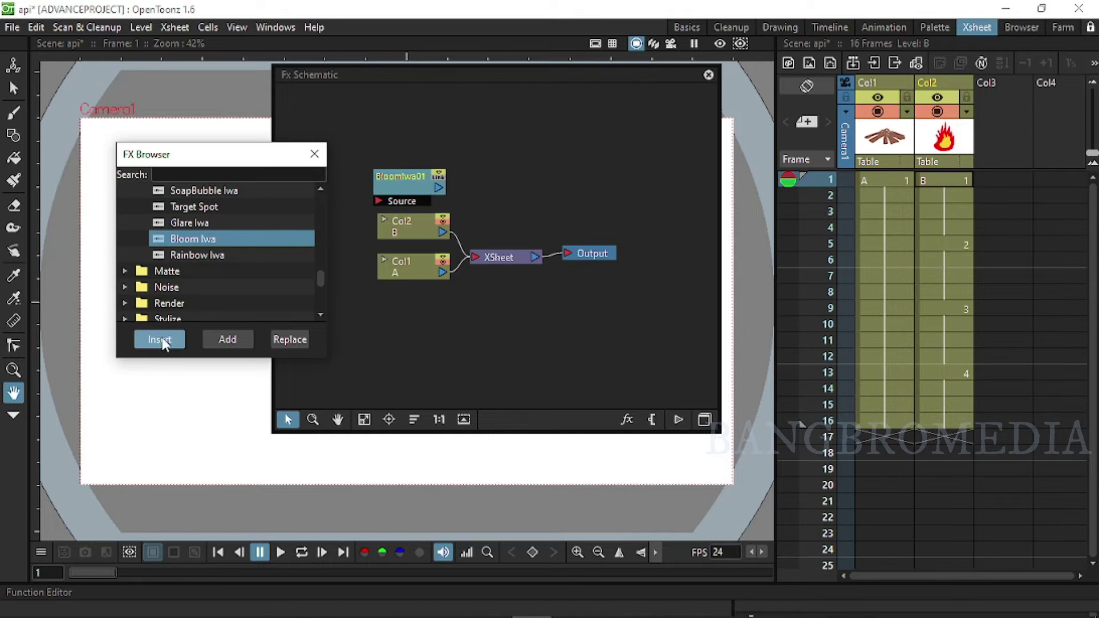
pyautogui.click(314, 155)
# Route the flame column's node through the Bloom Iwa node into the XSheet node and tidy the node layout.
pyautogui.moveTo(407, 191); pyautogui.dragTo(510, 171)
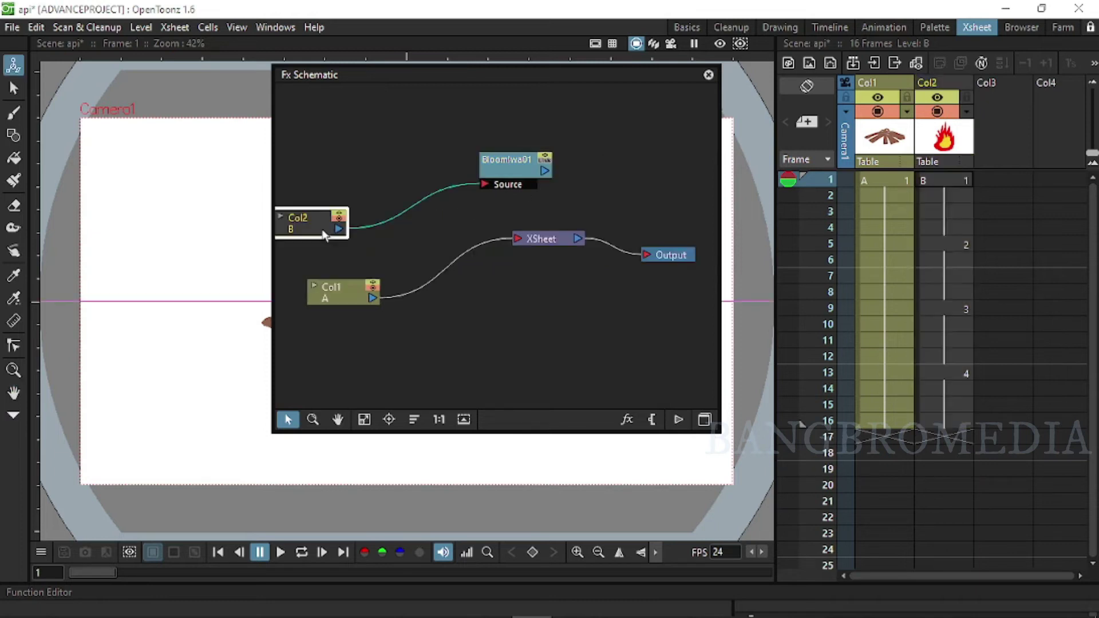
pyautogui.moveTo(325, 230); pyautogui.dragTo(342, 224)
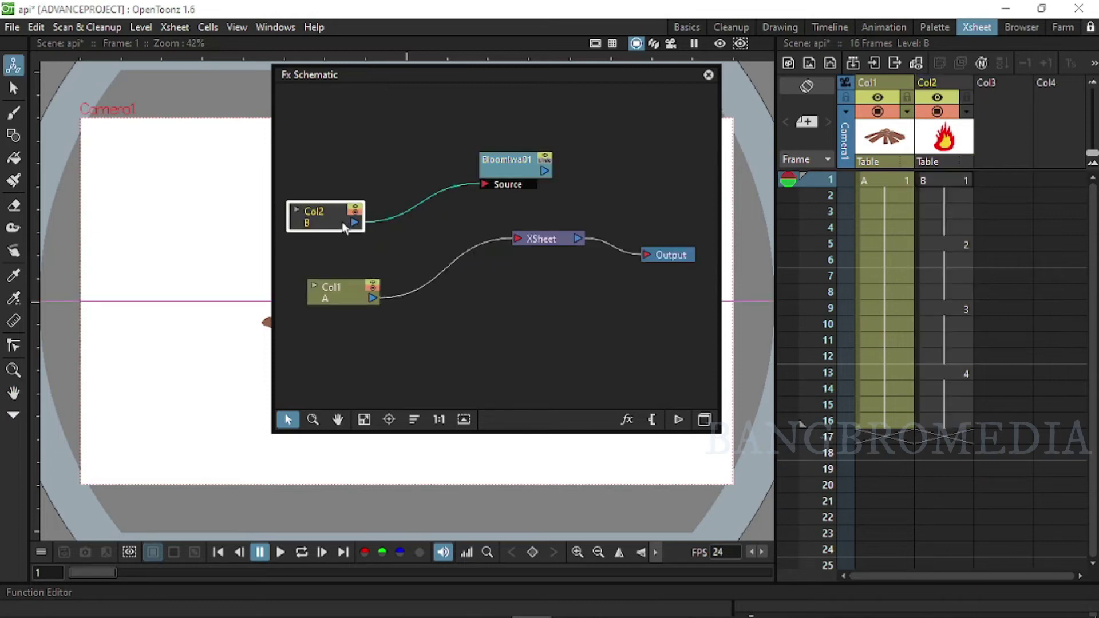
pyautogui.moveTo(345, 286); pyautogui.dragTo(325, 295)
pyautogui.moveTo(519, 167); pyautogui.dragTo(444, 209)
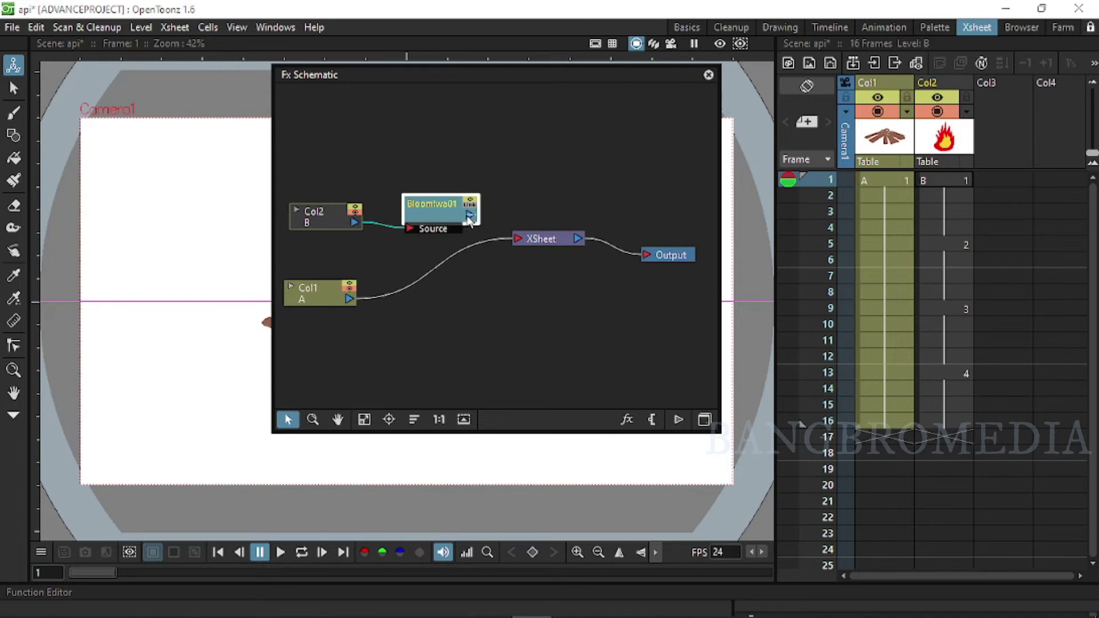
pyautogui.click(518, 241)
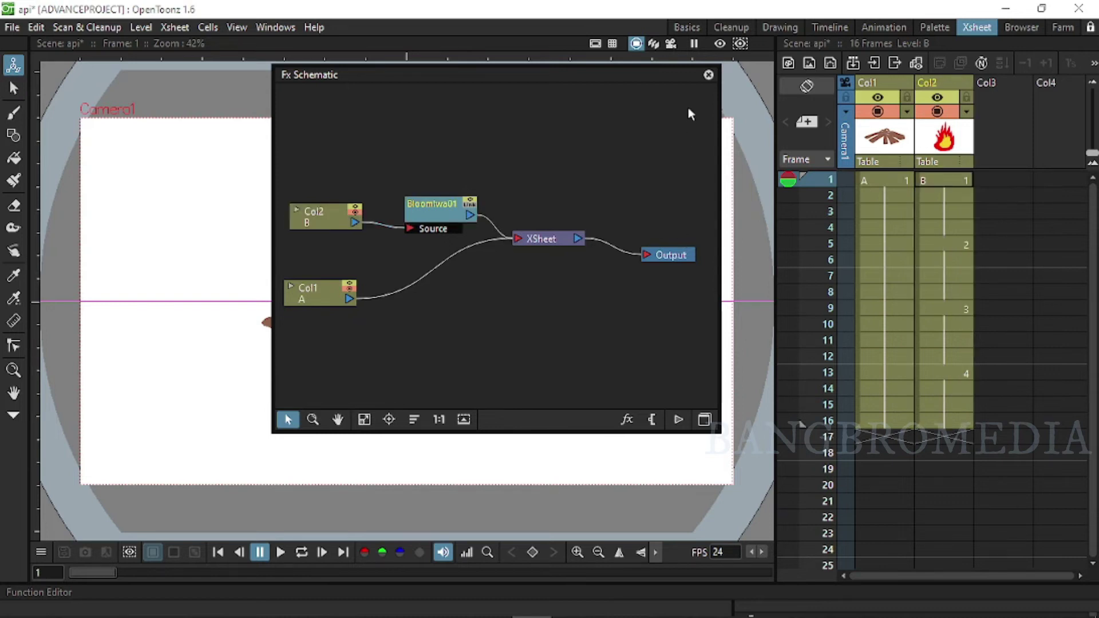
# Move the schematic off the campfire, open the Bloom Iwa settings, set Alpha Mode to Light, and turn on the rendered preview.
pyautogui.moveTo(433, 82)
pyautogui.mouseDown()
pyautogui.moveTo(618, 194)
pyautogui.moveTo(672, 152)
pyautogui.mouseUp()
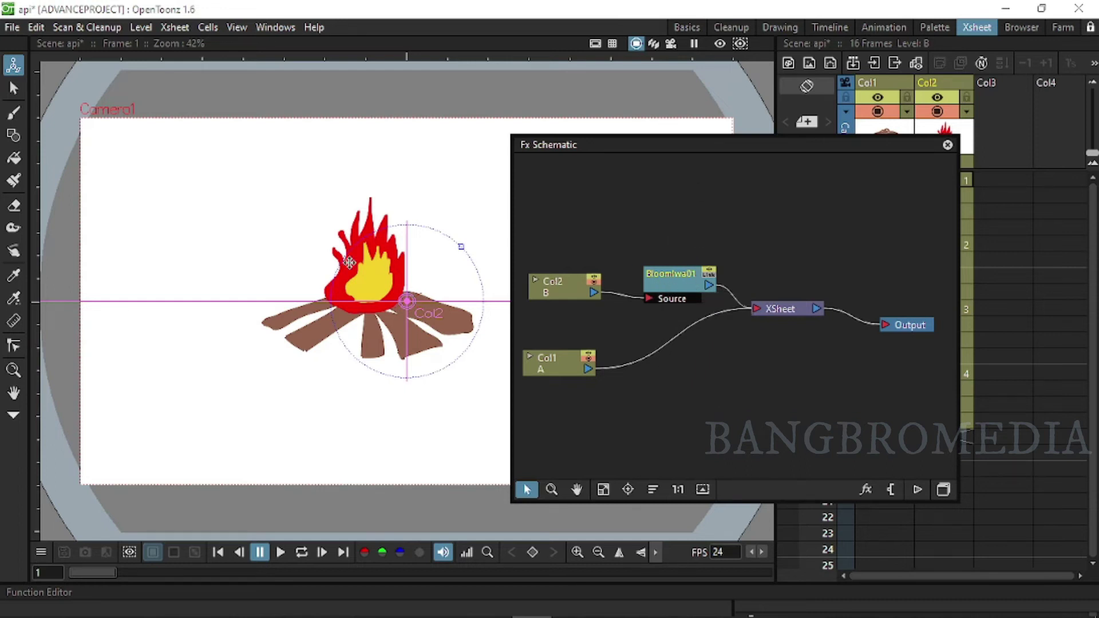
pyautogui.doubleClick(664, 280)
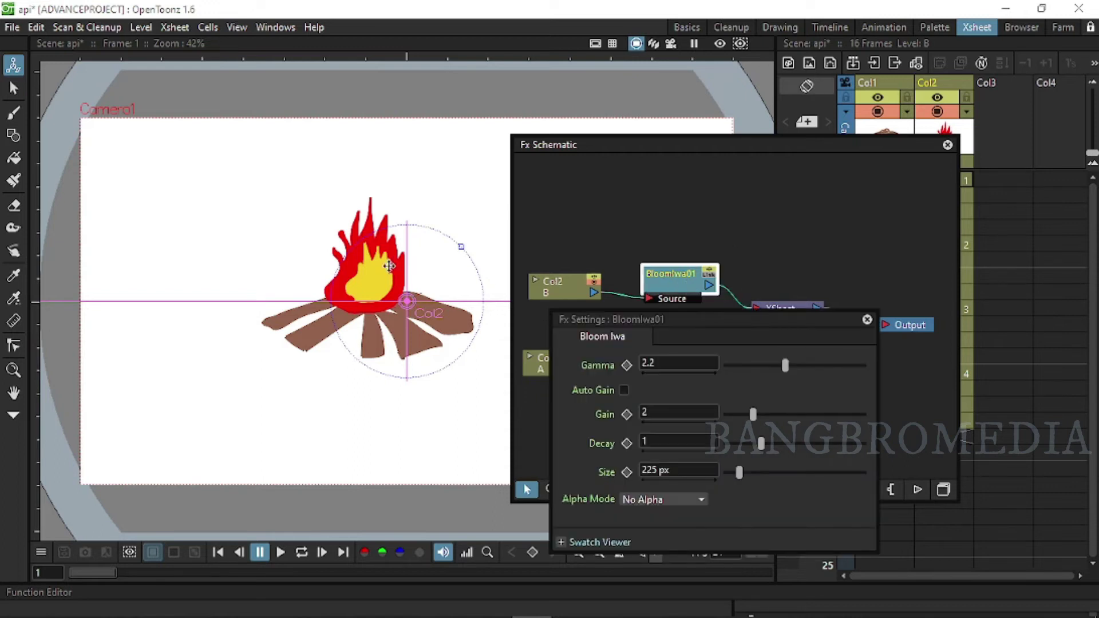
pyautogui.moveTo(461, 247); pyautogui.dragTo(461, 248)
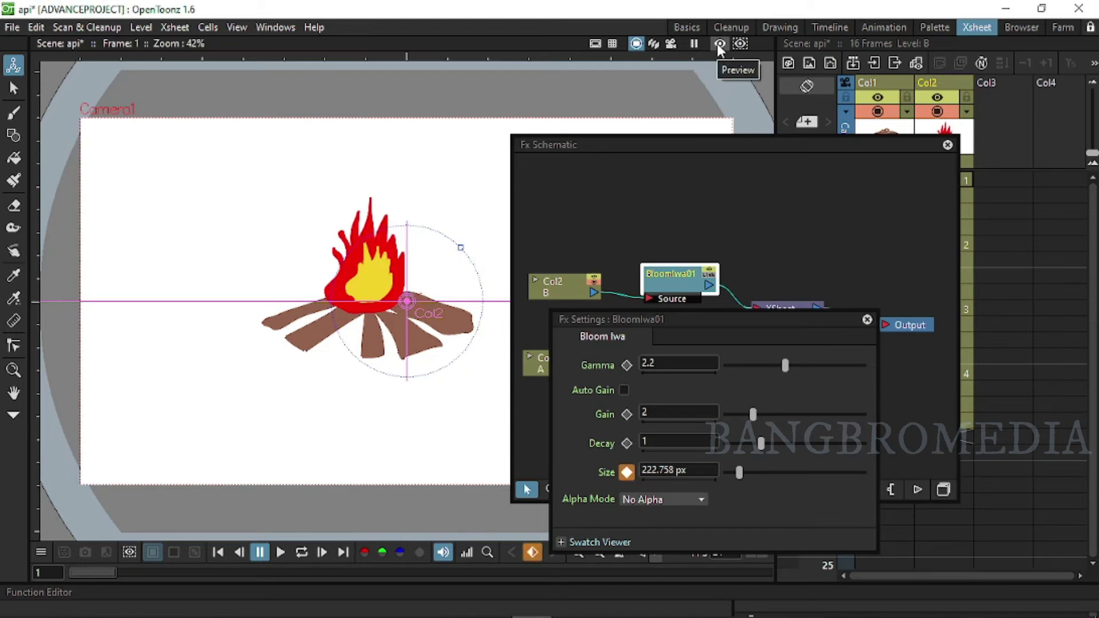
pyautogui.click(720, 44)
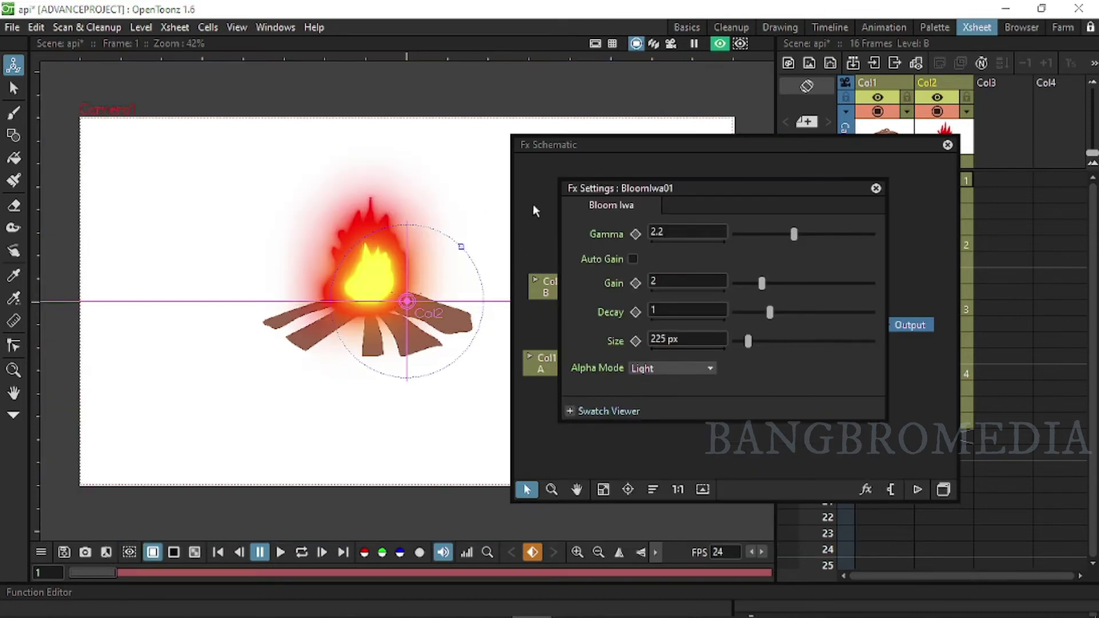
# Set the bloom's size to about 343 px and gamma to about 2.43, and play the glowing fire.
pyautogui.click(760, 344)
pyautogui.moveTo(754, 346); pyautogui.dragTo(759, 346)
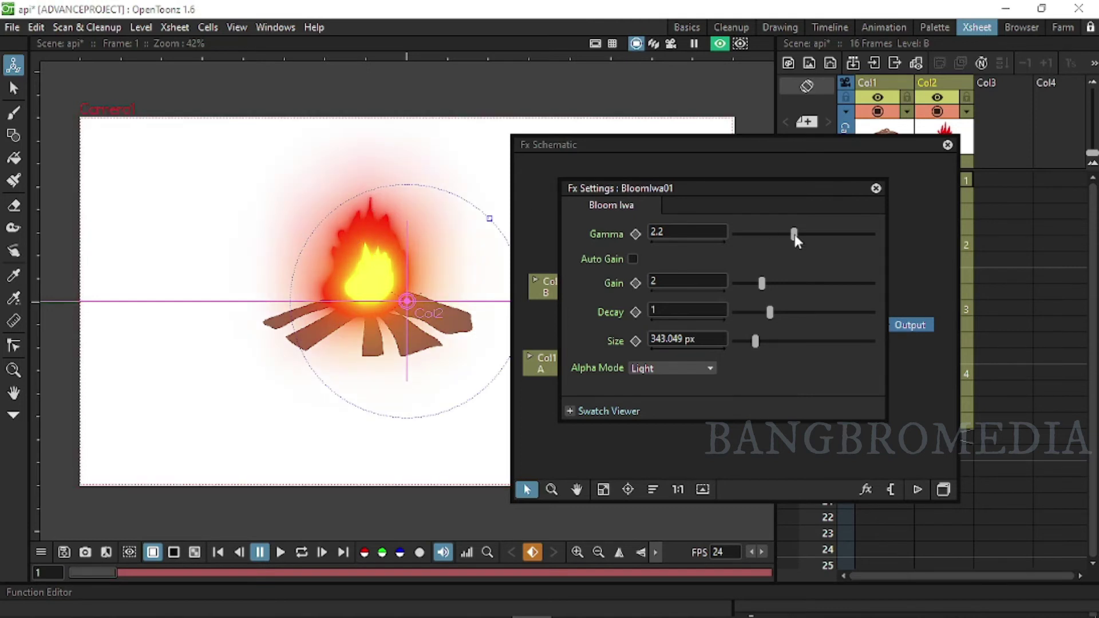
pyautogui.click(281, 554)
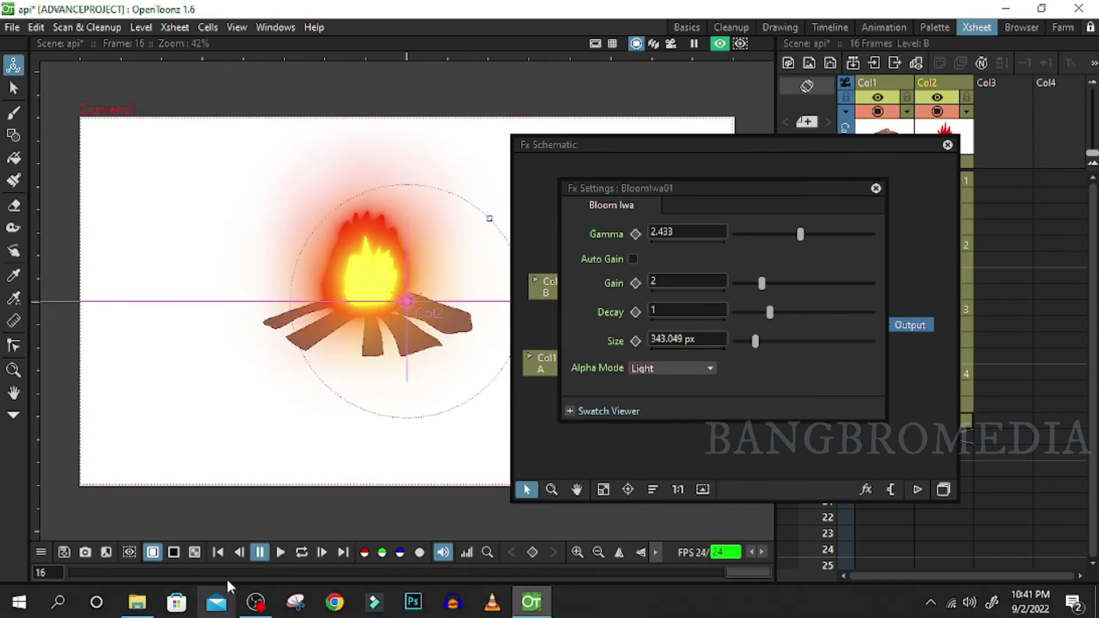
pyautogui.click(280, 553)
# Try different alpha modes for the bloom effect and close its settings and the Fx Schematic.
pyautogui.click(663, 369)
pyautogui.click(679, 383)
pyautogui.click(678, 370)
pyautogui.click(672, 394)
pyautogui.click(876, 189)
pyautogui.click(947, 145)
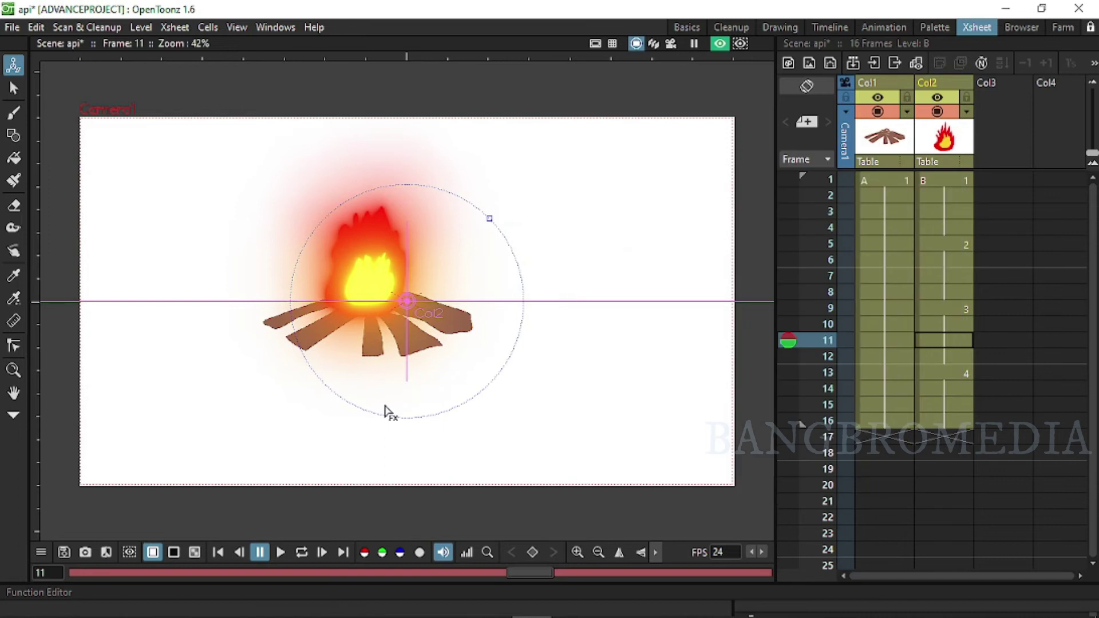
# Switch the viewer to the sub-camera preview and check the glowing campfire within the camera frame.
pyautogui.click(739, 44)
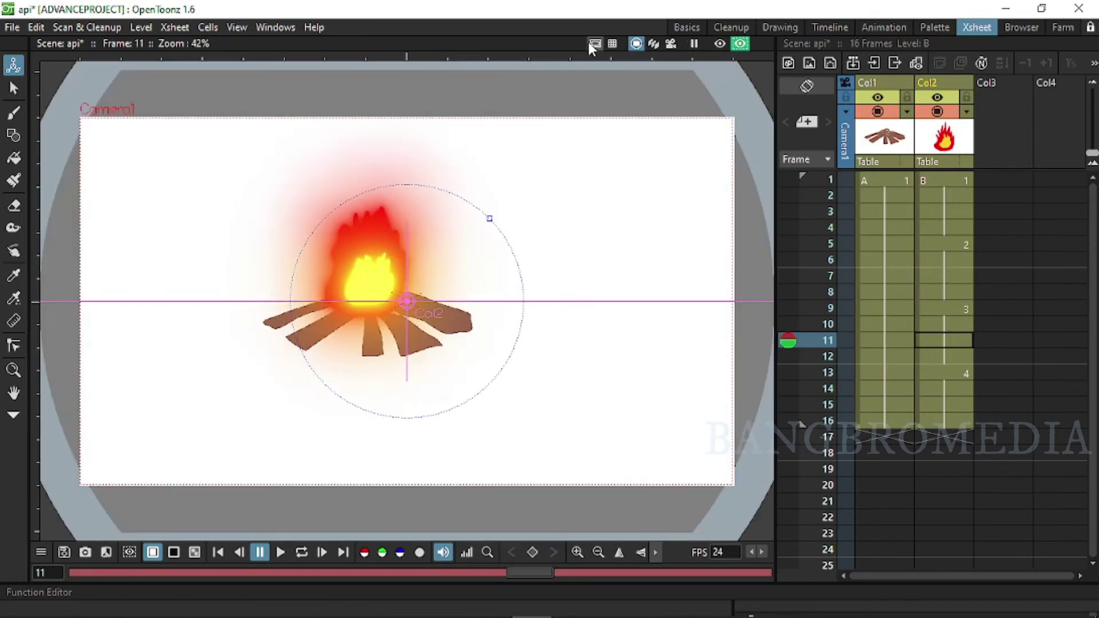
pyautogui.scroll(-1, 509, 324)
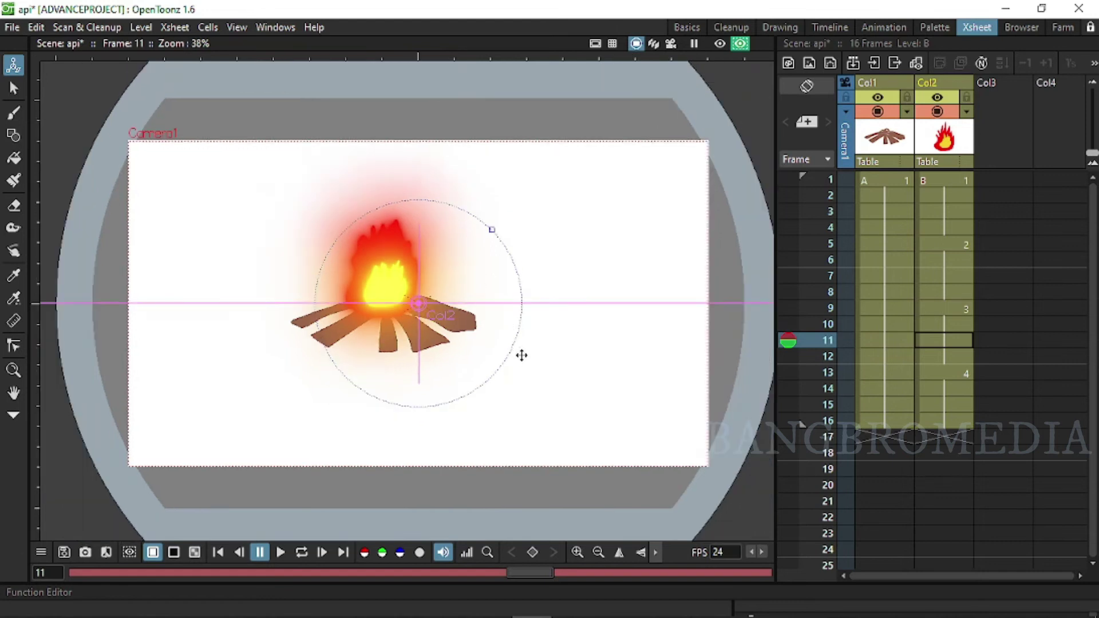
pyautogui.scroll(-1, 522, 356)
pyautogui.scroll(2, 334, 354)
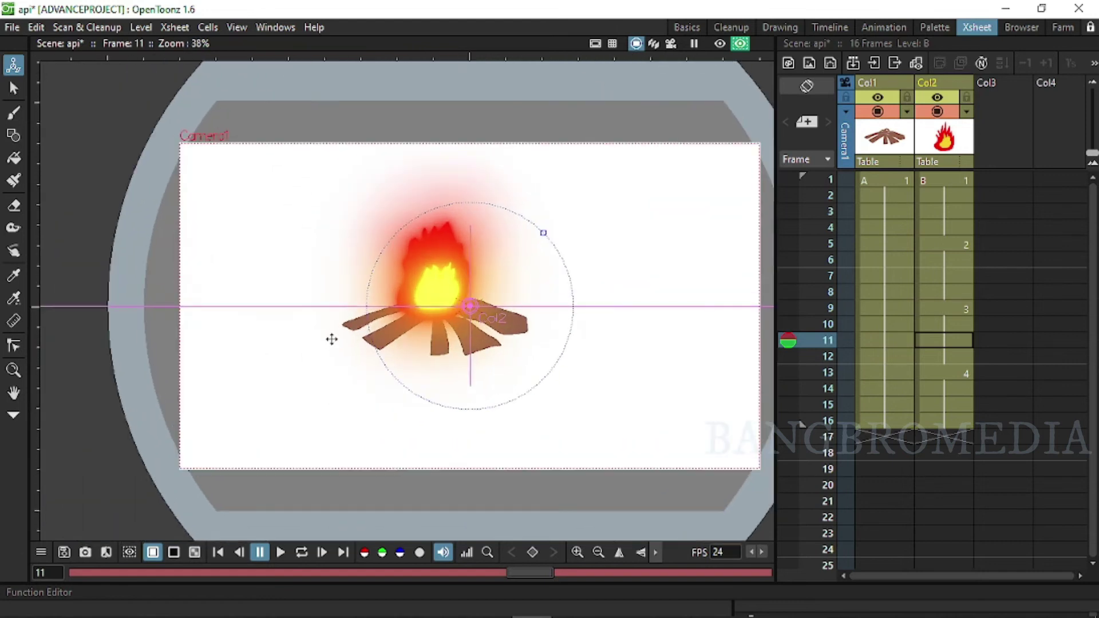
pyautogui.scroll(-1, 504, 321)
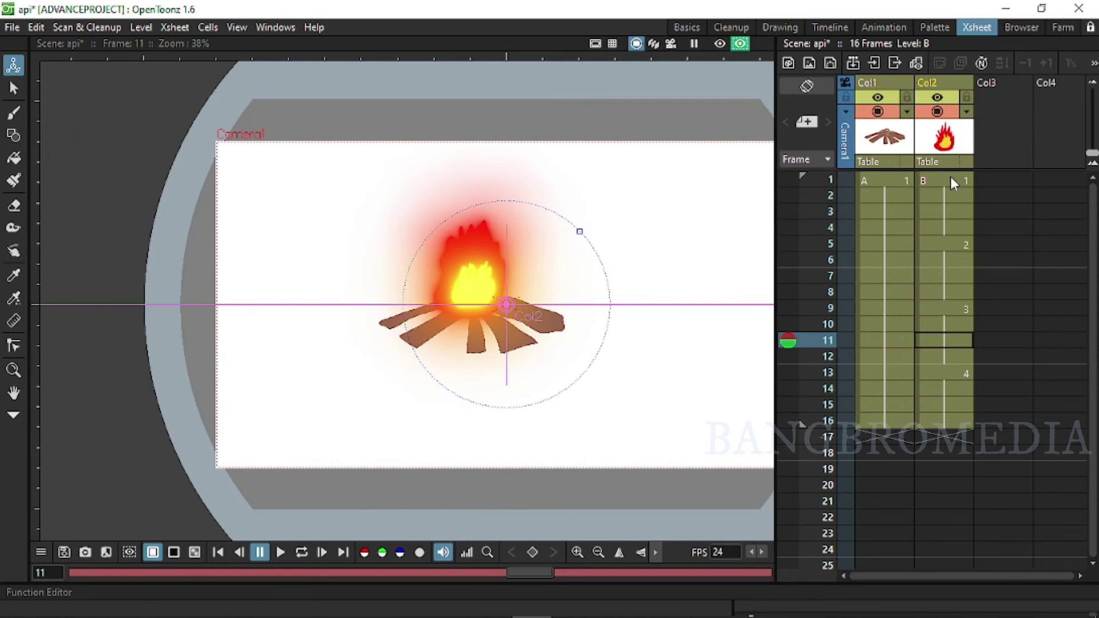
# Draw a rectangle enclosing the whole camera frame in frame 1 of column 3 with the Geometric tool.
pyautogui.click(887, 177)
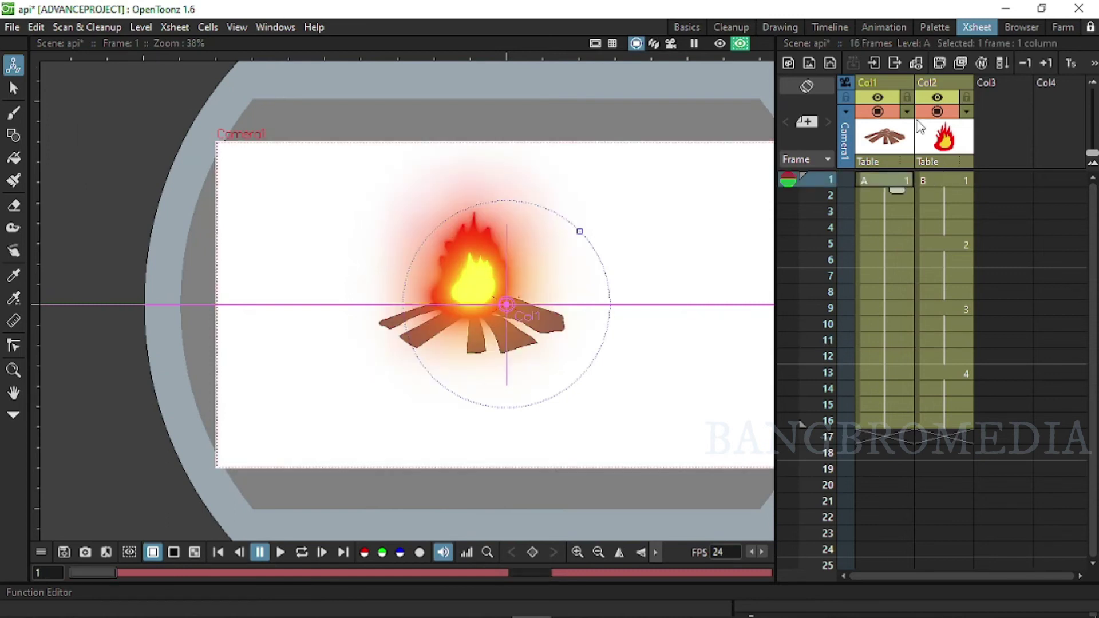
pyautogui.click(994, 178)
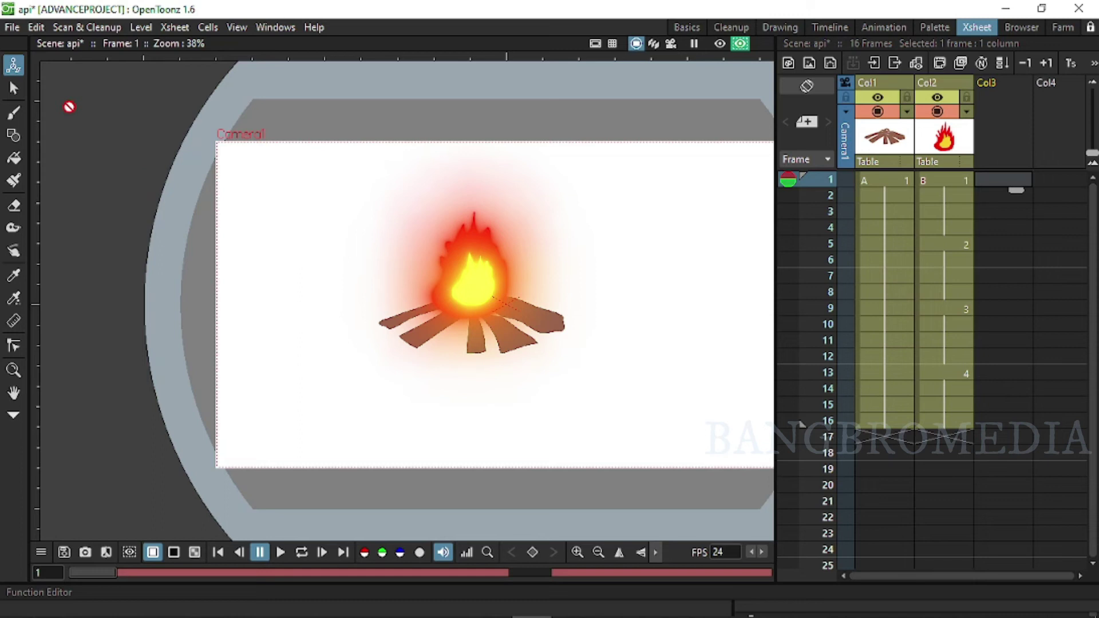
pyautogui.click(13, 135)
pyautogui.click(275, 27)
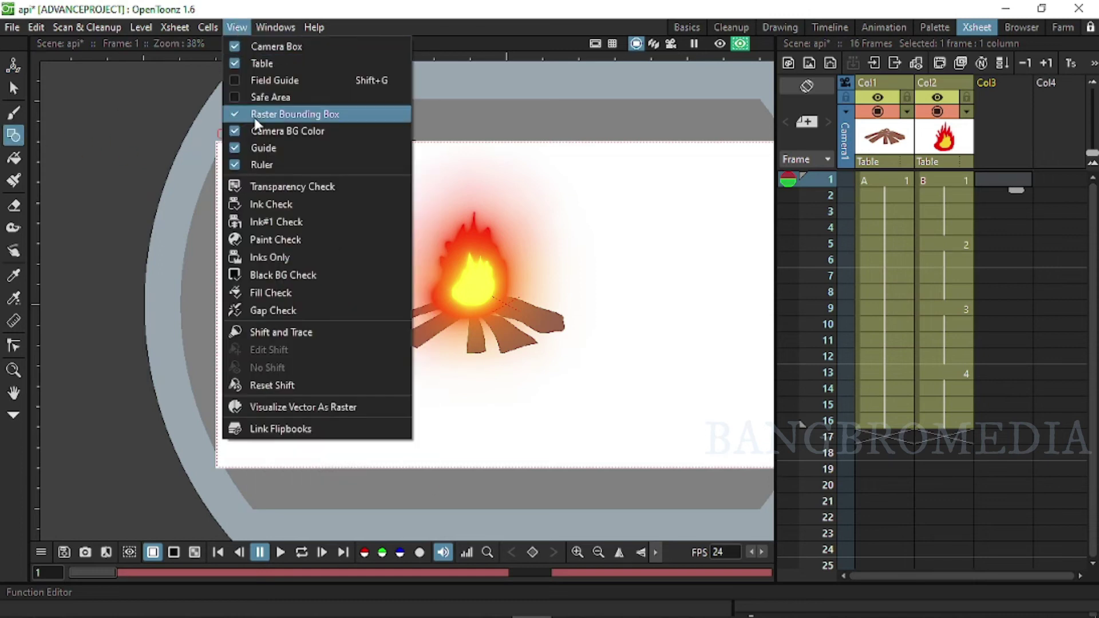
pyautogui.click(295, 354)
pyautogui.moveTo(312, 319); pyautogui.dragTo(305, 69)
pyautogui.moveTo(216, 152); pyautogui.dragTo(852, 493)
pyautogui.scroll(-1, 507, 251)
# Open the level palette and fill the rectangle in column 3 with black (color_1).
pyautogui.click(275, 27)
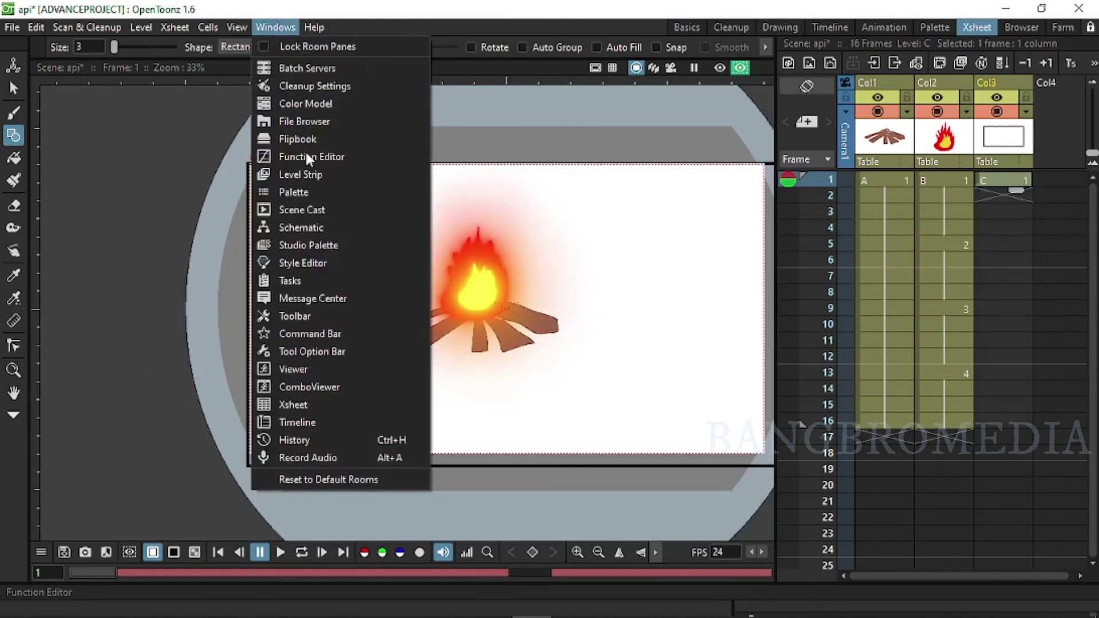
pyautogui.click(298, 189)
pyautogui.press('f')
pyautogui.click(266, 169)
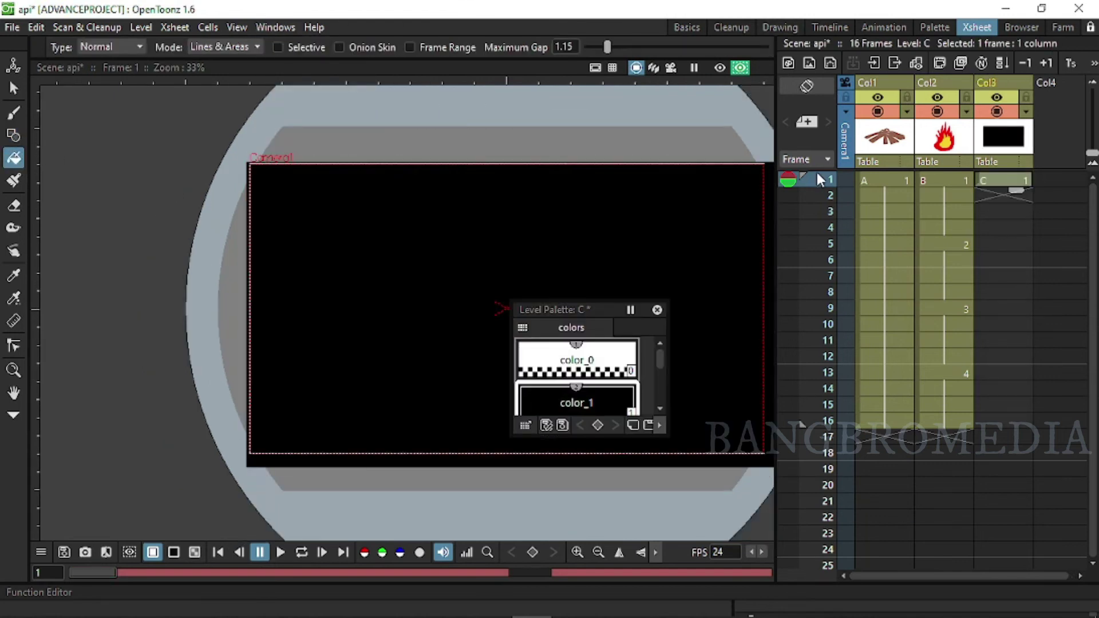
# Extend the black background's exposure to frame 16 and move its column before the logs and flame columns, with the level palette clear of the viewer.
pyautogui.moveTo(1016, 203); pyautogui.dragTo(1016, 426)
pyautogui.moveTo(998, 83); pyautogui.dragTo(882, 83)
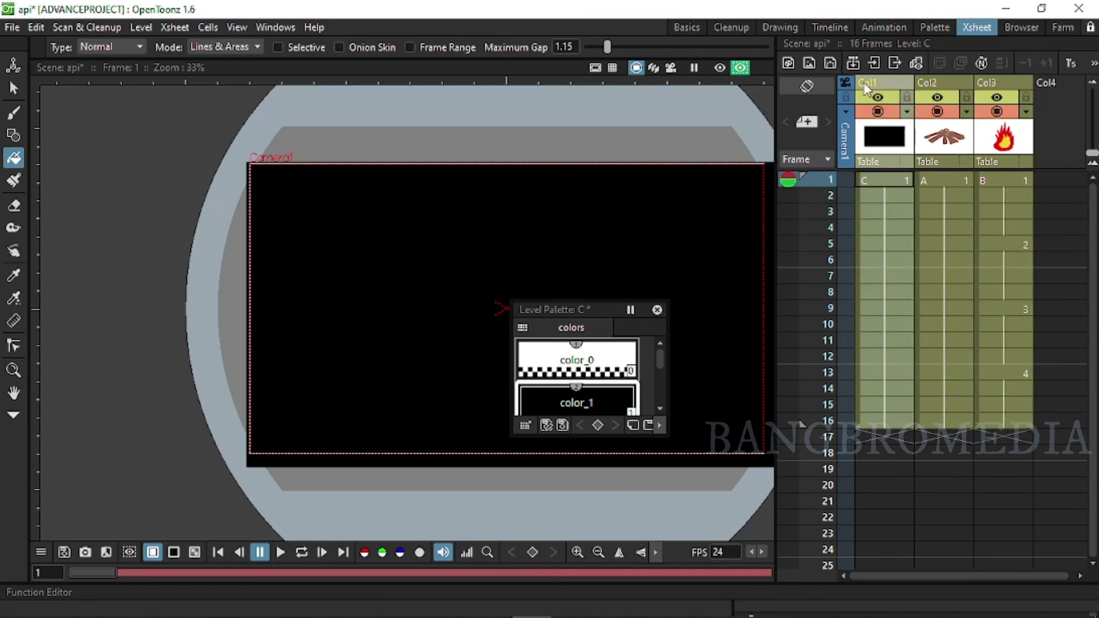
pyautogui.moveTo(573, 310); pyautogui.dragTo(954, 351)
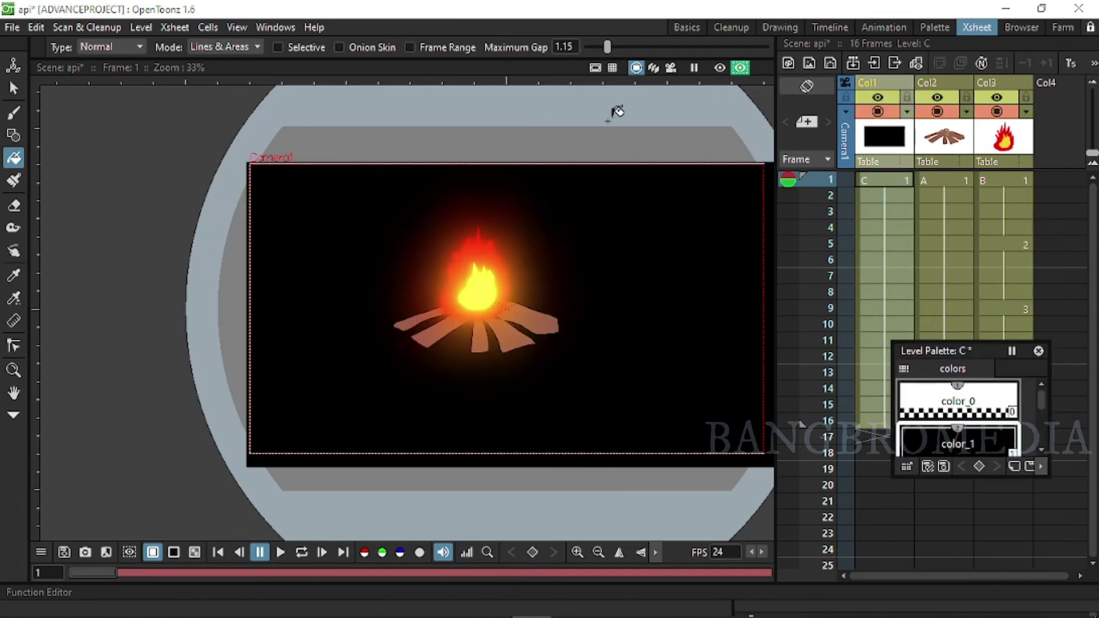
# Switch the viewer to the full preview and play the campfire animation in a loop.
pyautogui.click(719, 68)
pyautogui.click(301, 552)
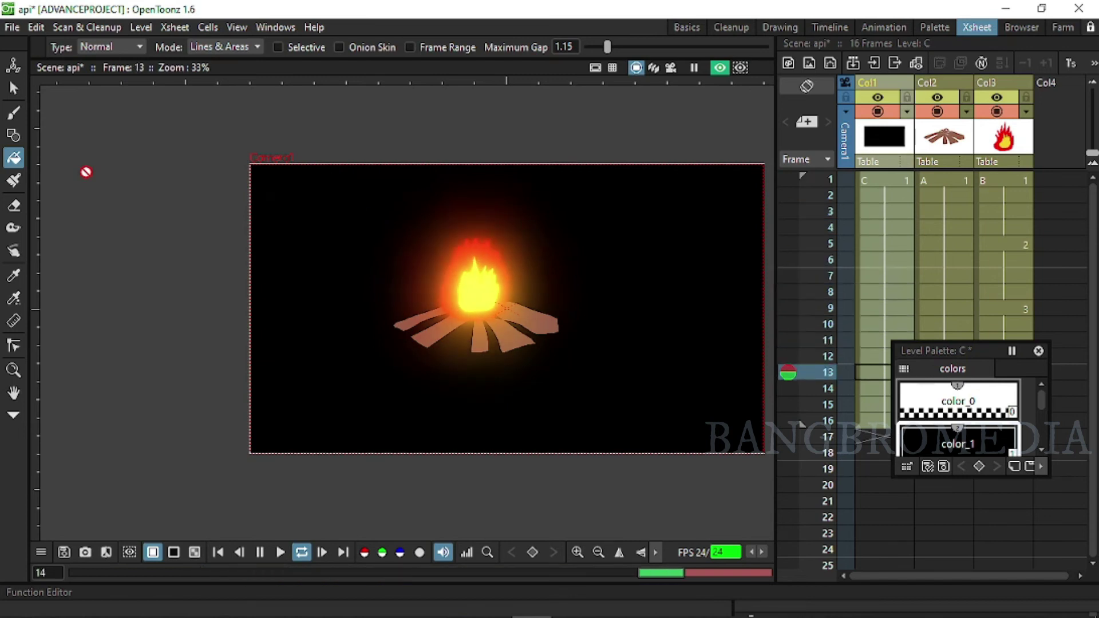
pyautogui.scroll(2, 533, 223)
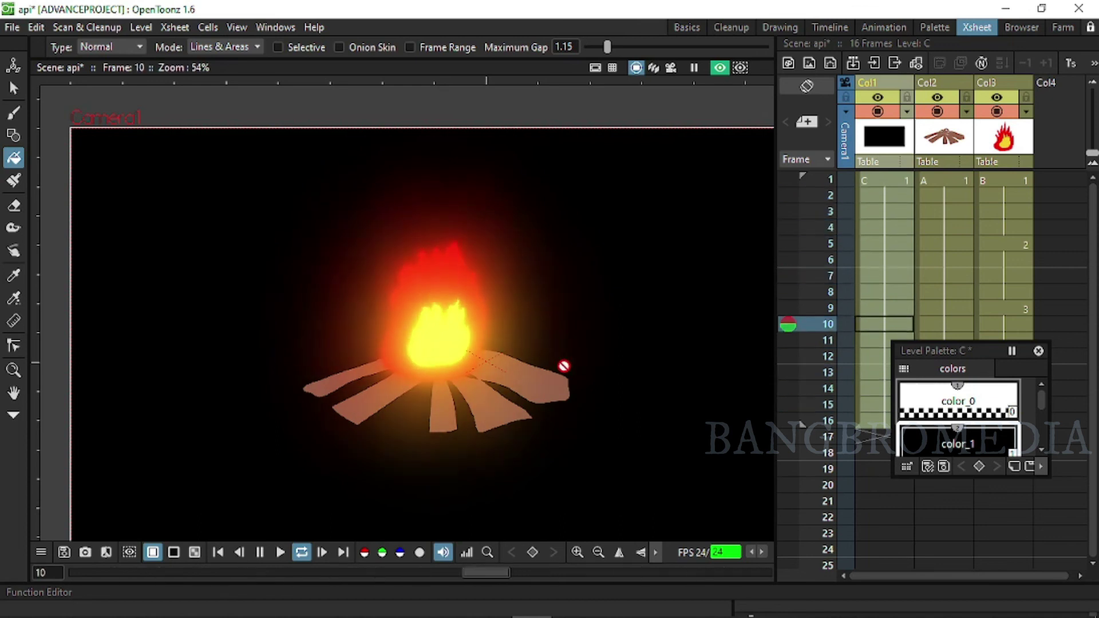
# Open the Fx Schematic, place the Col1 node below the Col2 node, and shift the BloomIwa01 node slightly upward.
pyautogui.click(280, 29)
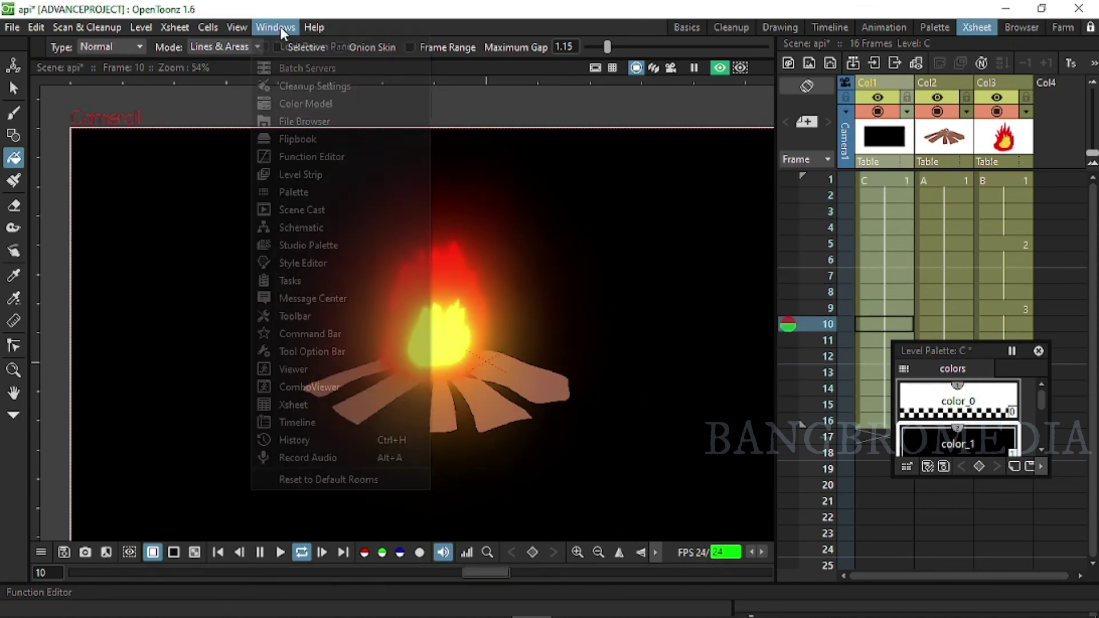
pyautogui.click(301, 227)
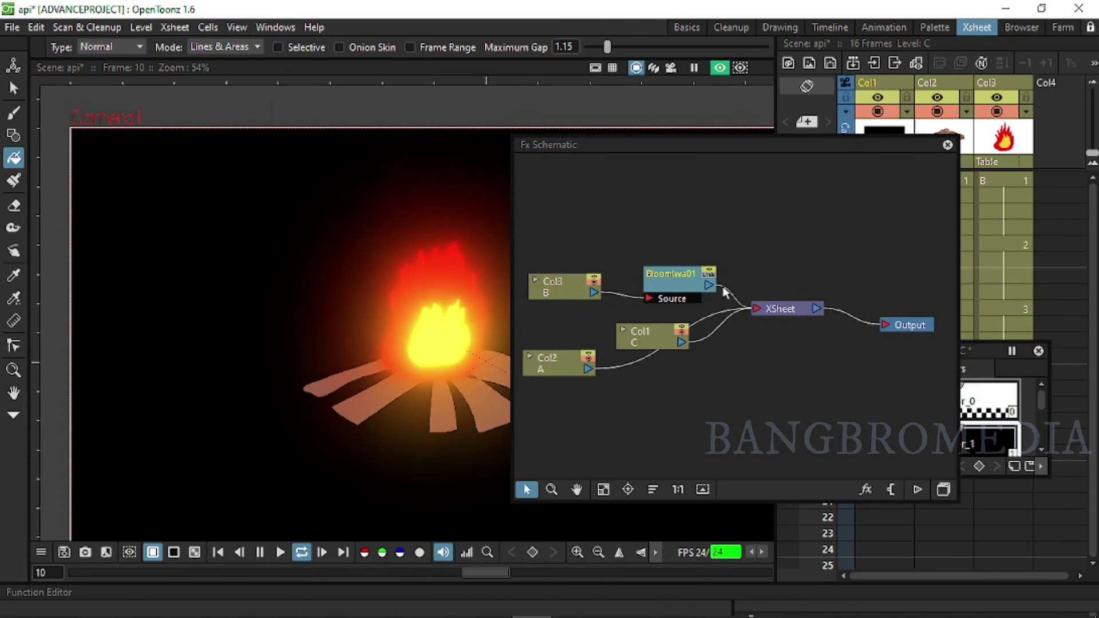
pyautogui.moveTo(654, 338); pyautogui.dragTo(652, 429)
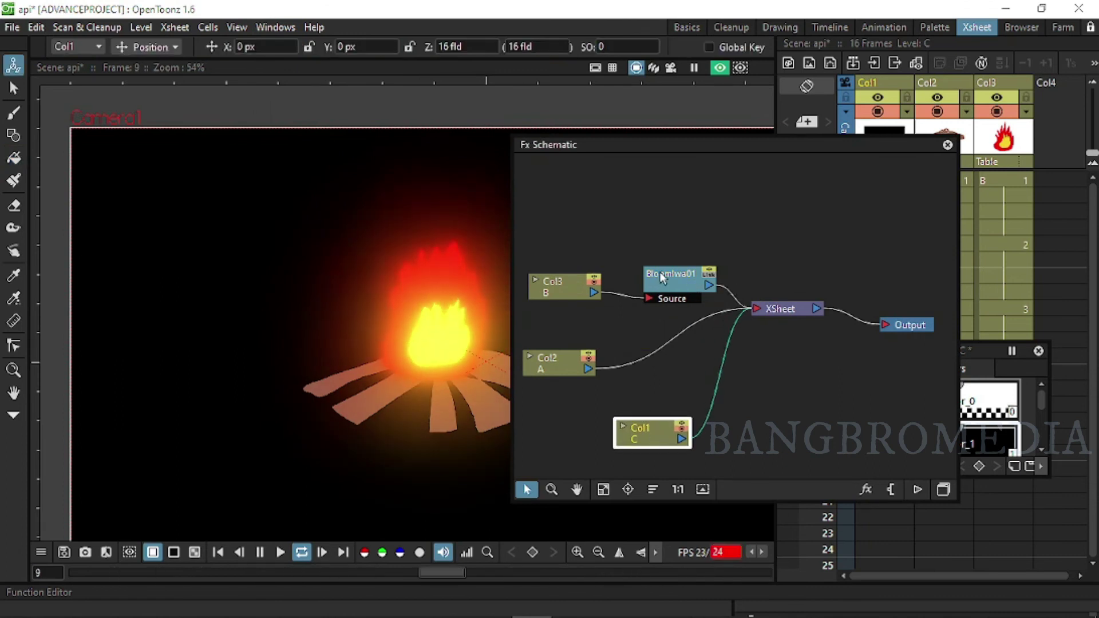
pyautogui.moveTo(660, 273); pyautogui.dragTo(684, 256)
# Review the BloomIwa01 effect's settings, then close them and the Fx Schematic.
pyautogui.doubleClick(684, 256)
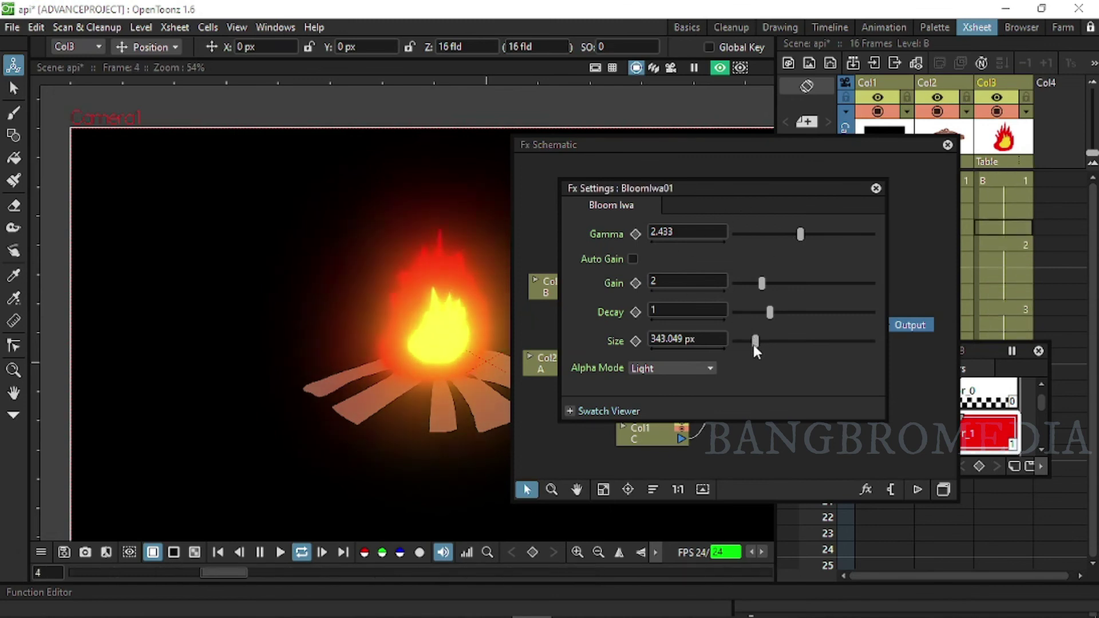
pyautogui.click(876, 188)
pyautogui.click(947, 145)
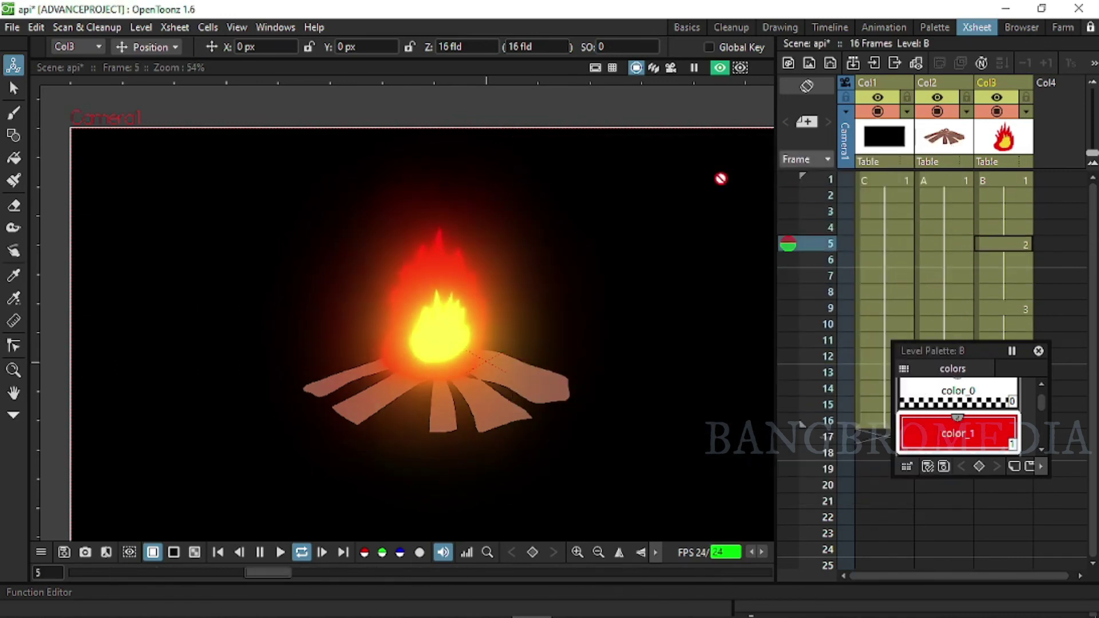
# Check the looping campfire both in the whole camera frame and close up, then stop the playback.
pyautogui.scroll(-2, 541, 263)
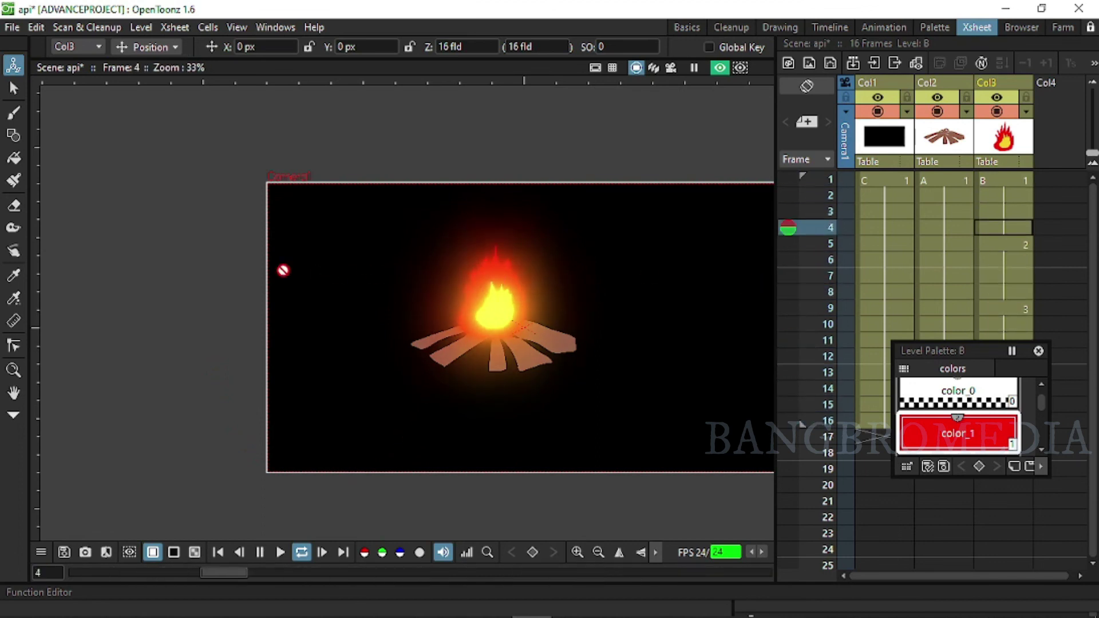
pyautogui.scroll(2, 429, 277)
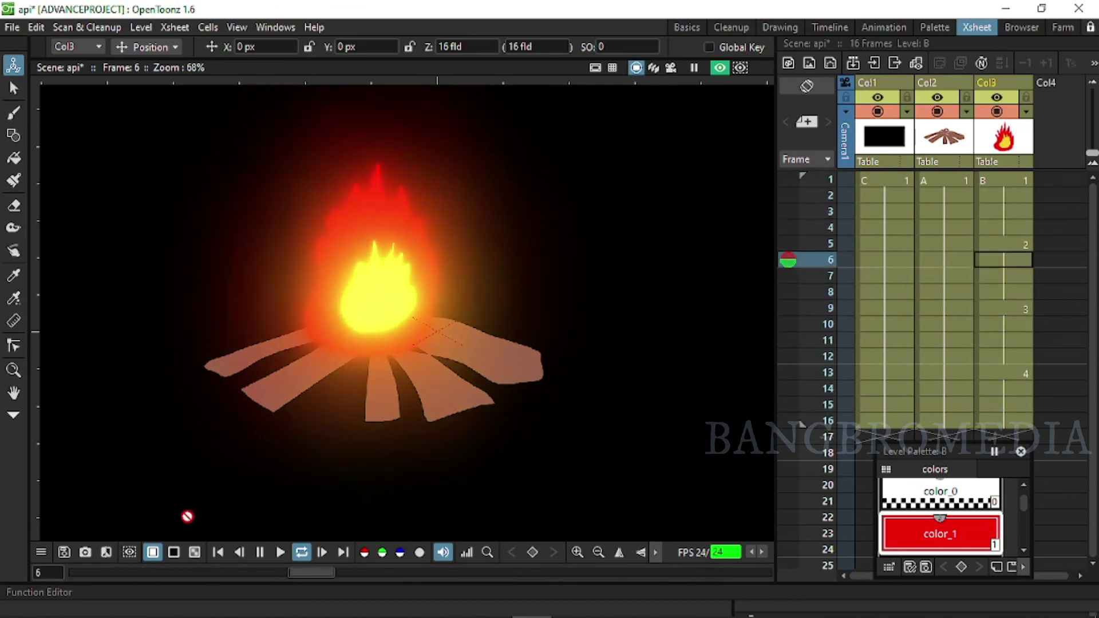
pyautogui.click(260, 551)
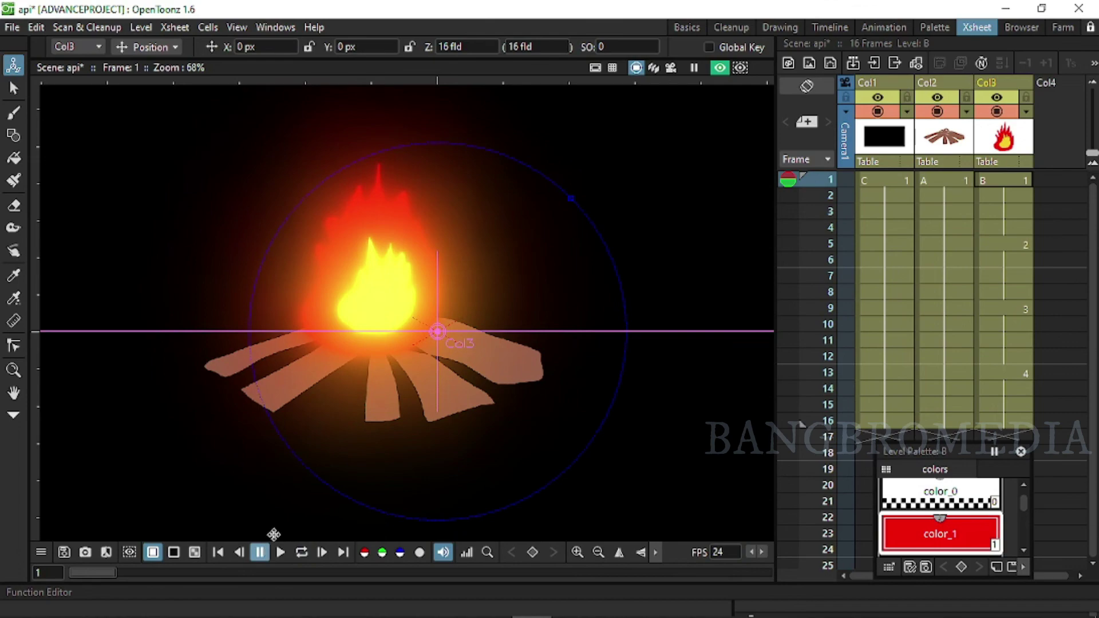